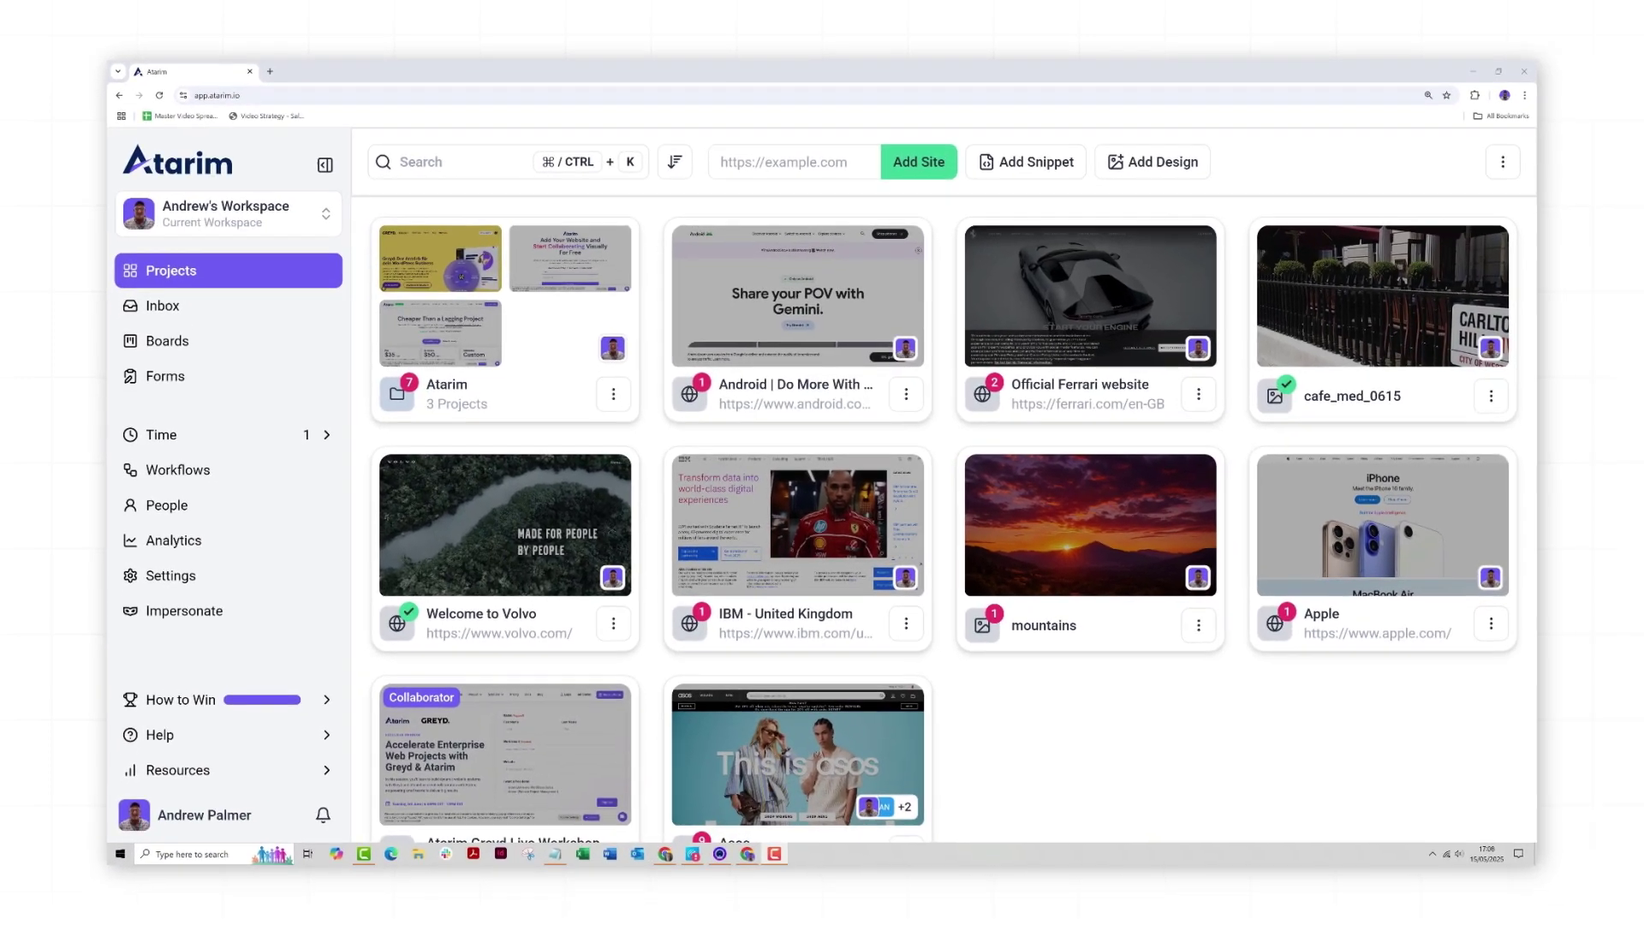
# Visit the Inbox, Boards, Forms, Time entries and Workflow automation pages in turn
pyautogui.click(162, 306)
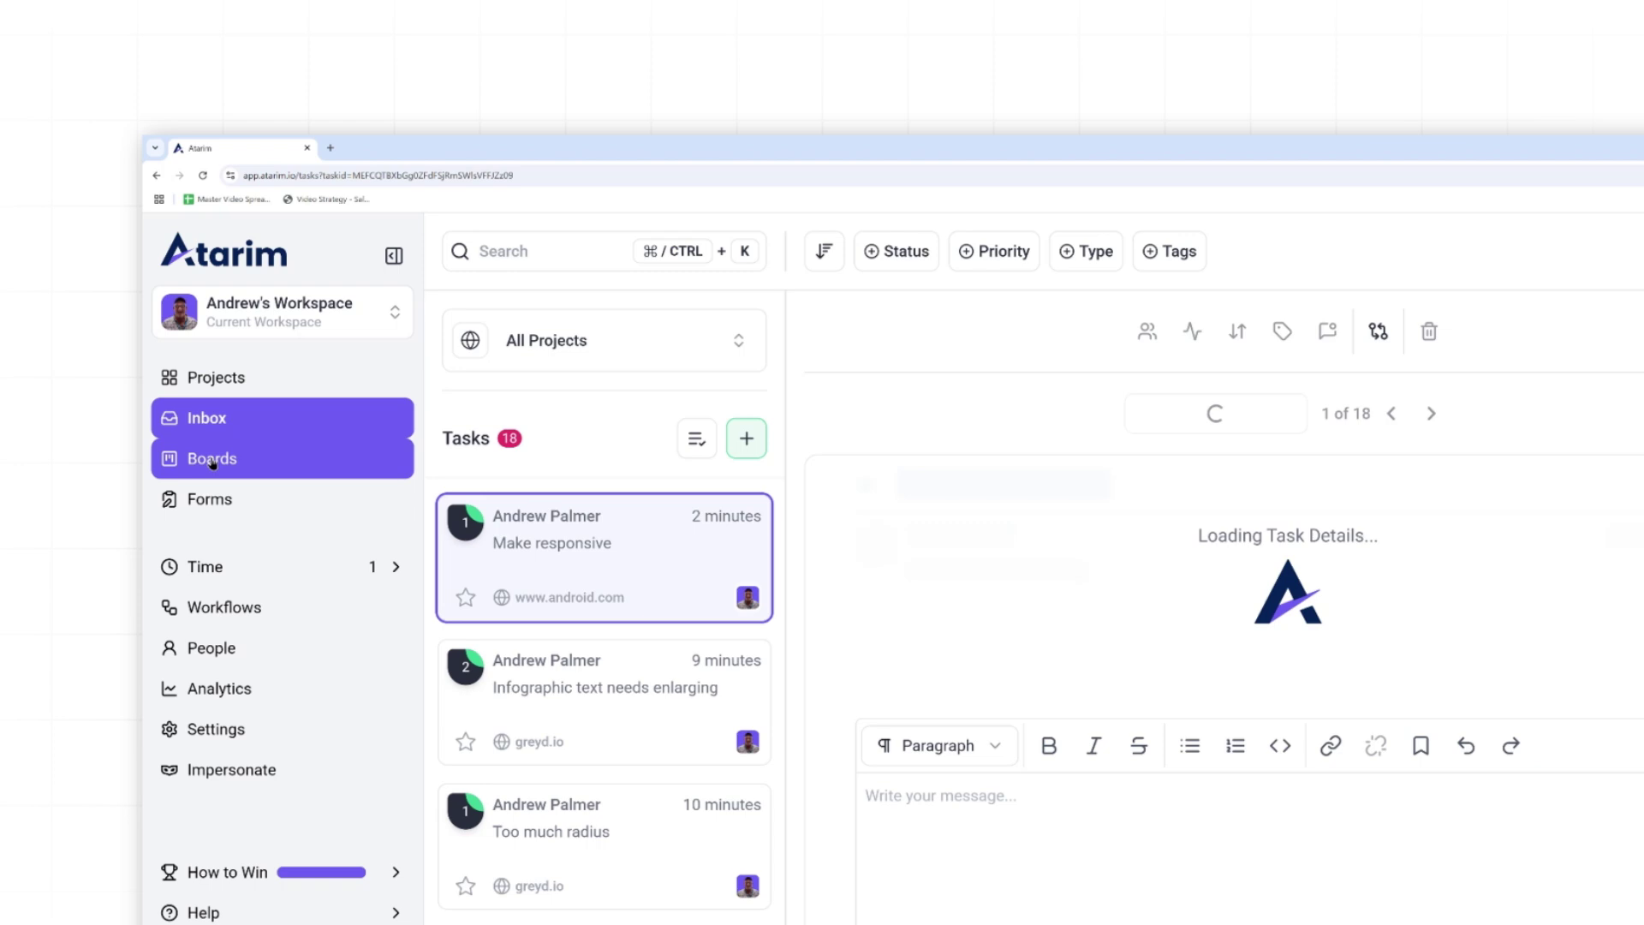
pyautogui.click(216, 460)
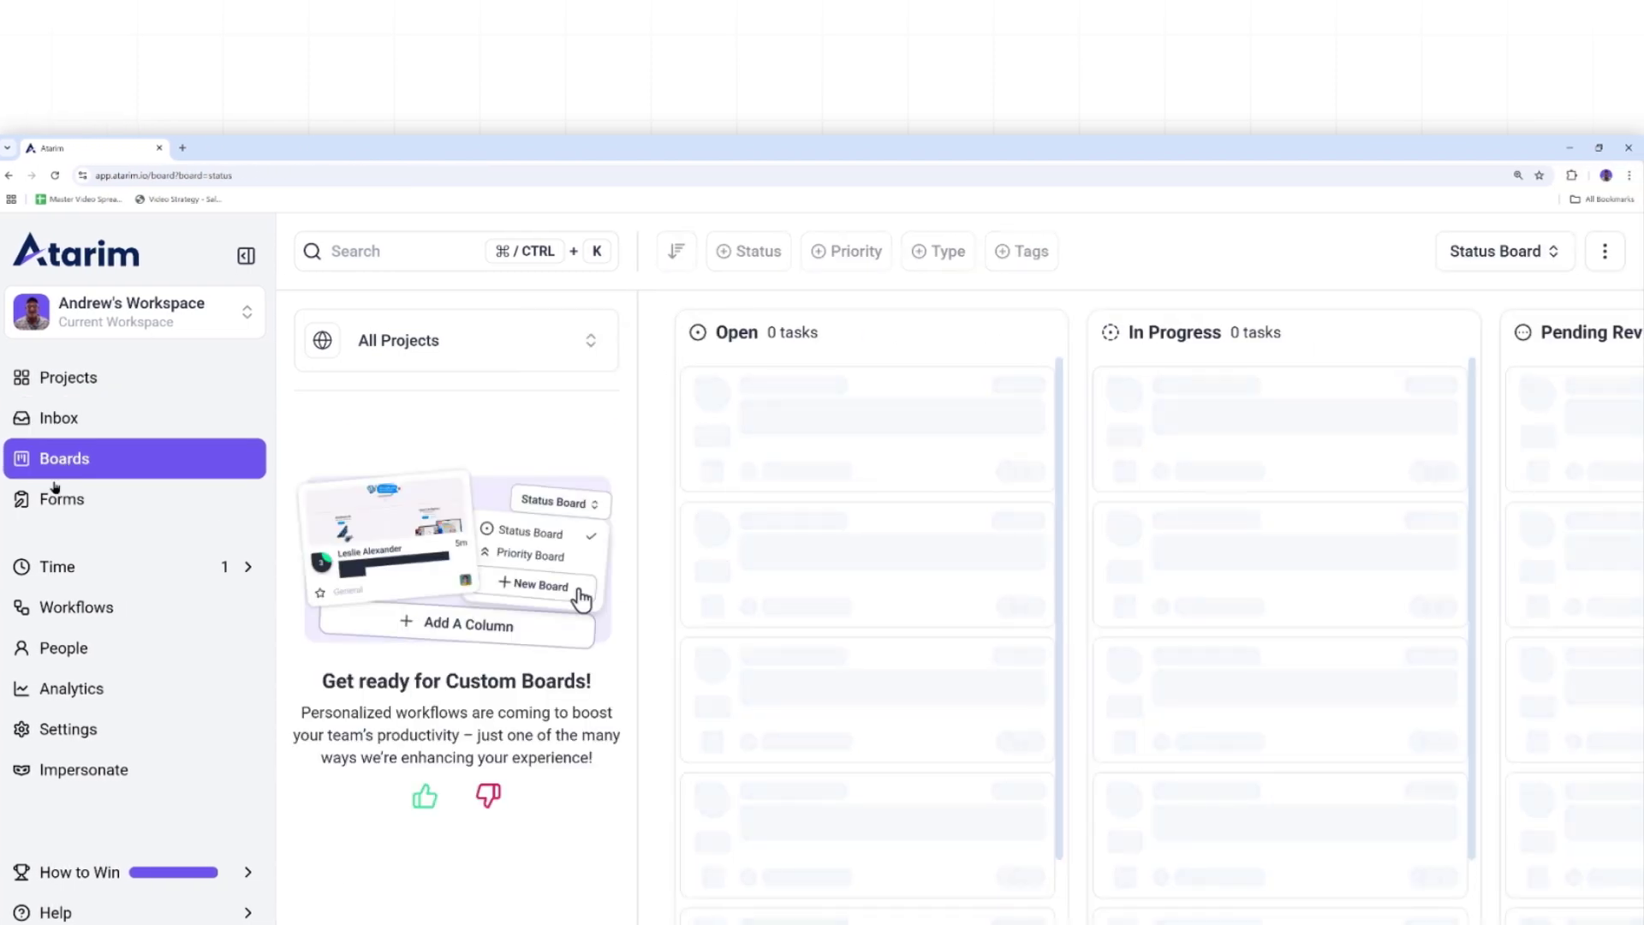
pyautogui.click(63, 497)
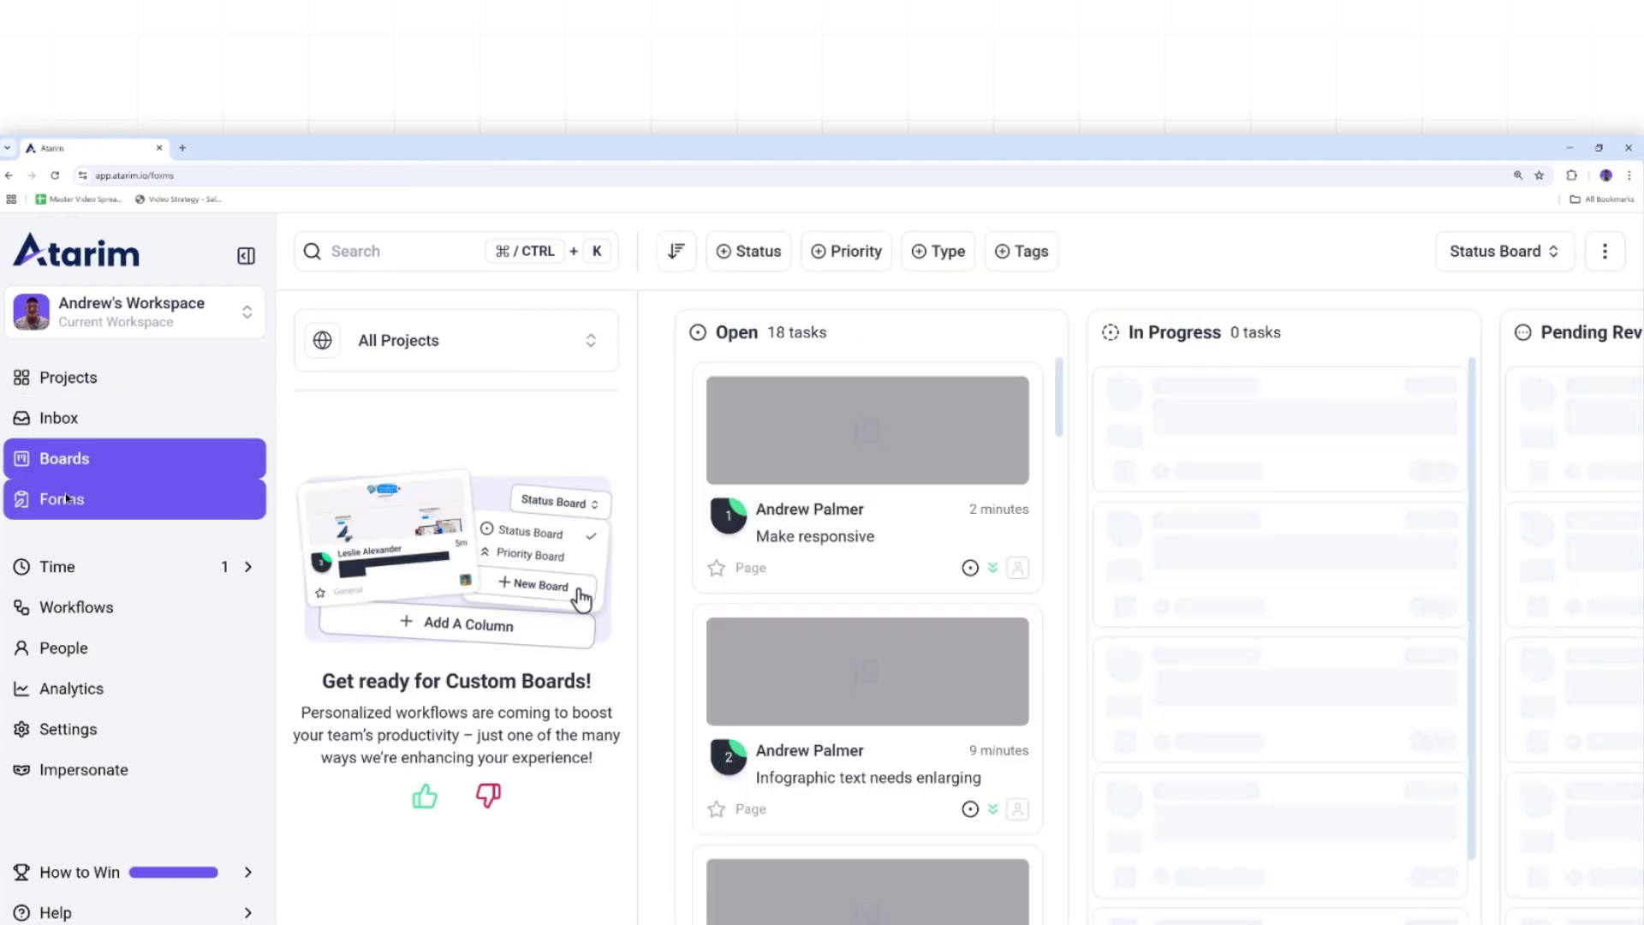
pyautogui.click(60, 567)
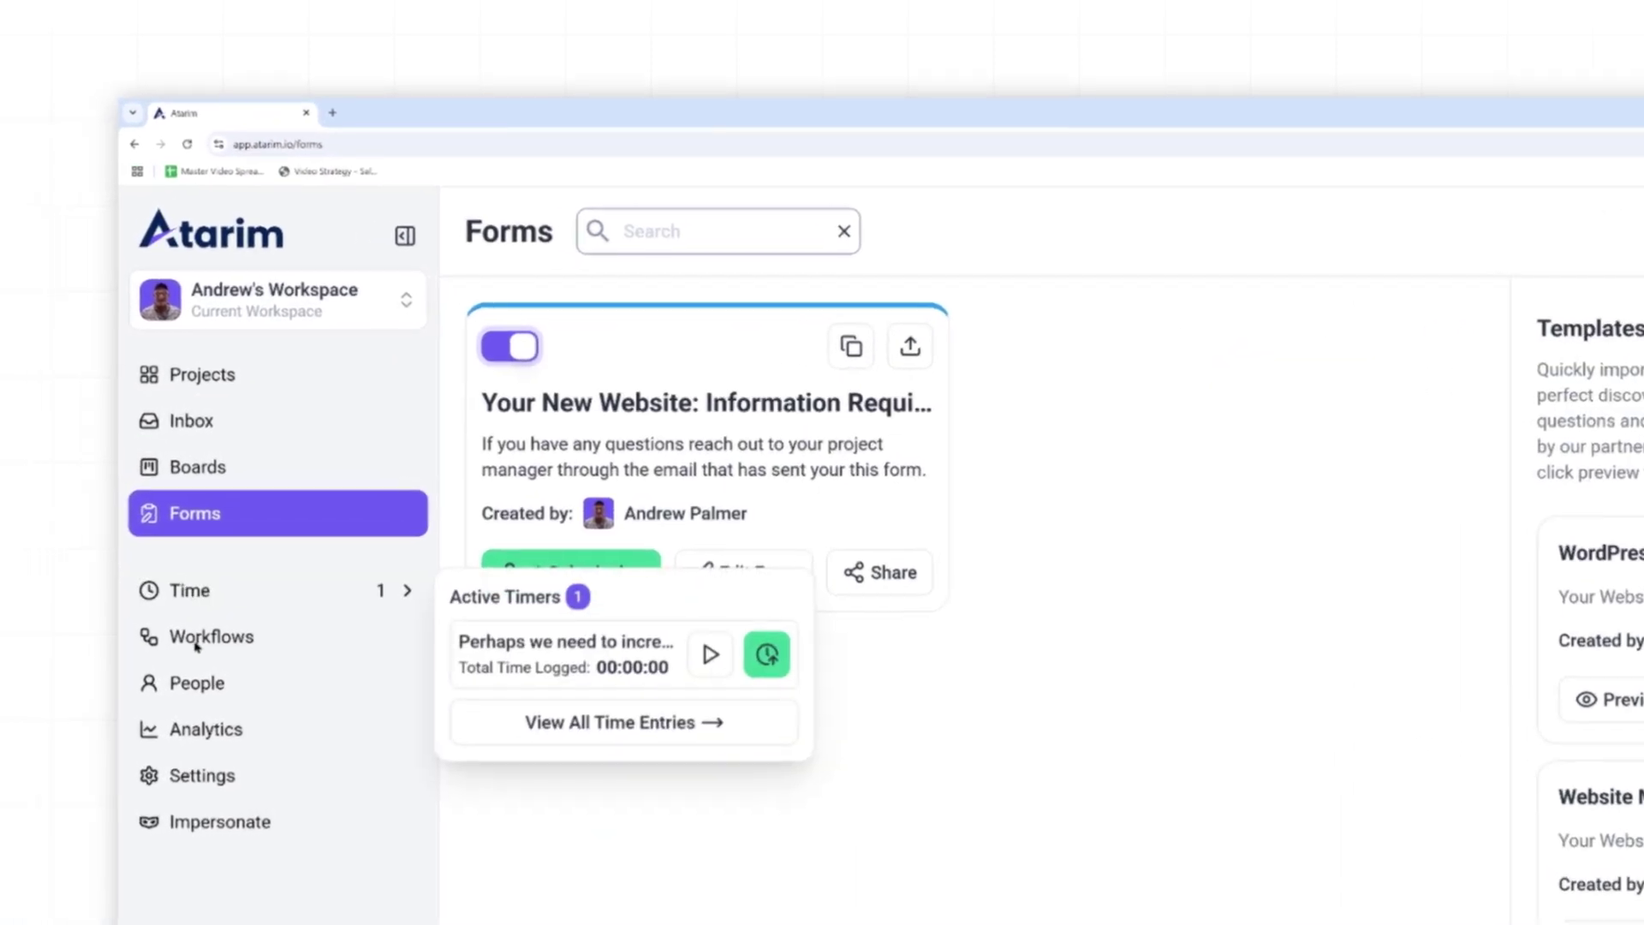
pyautogui.click(196, 647)
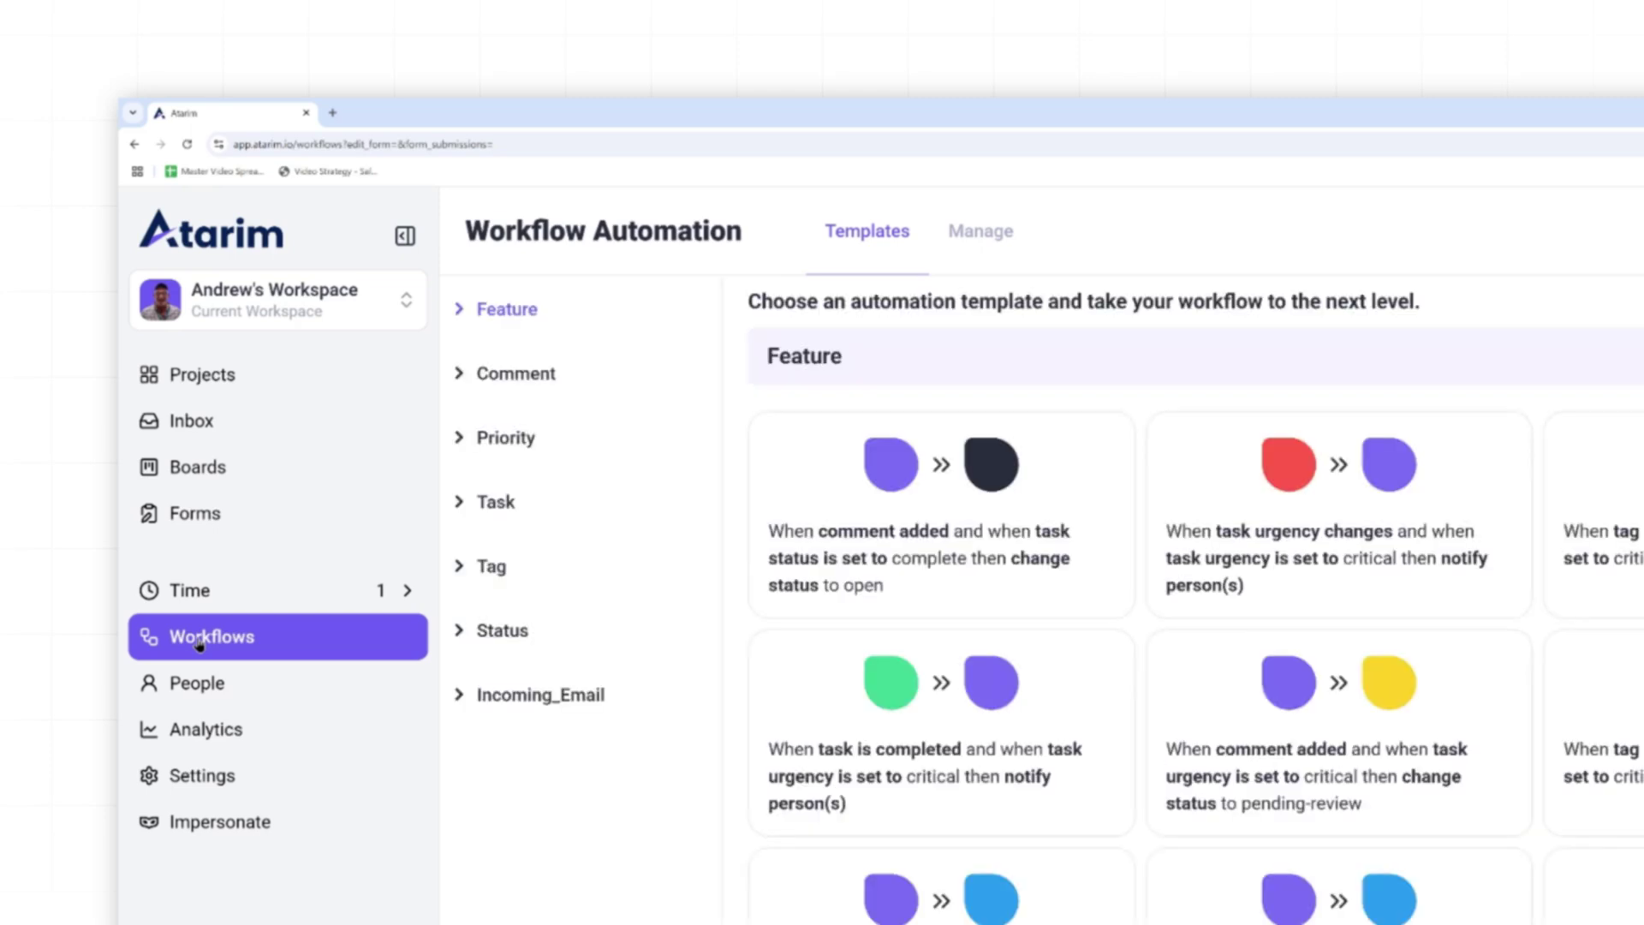
# Look through Team Management and Analytics, then scroll the integration list in workspace Settings
pyautogui.click(197, 685)
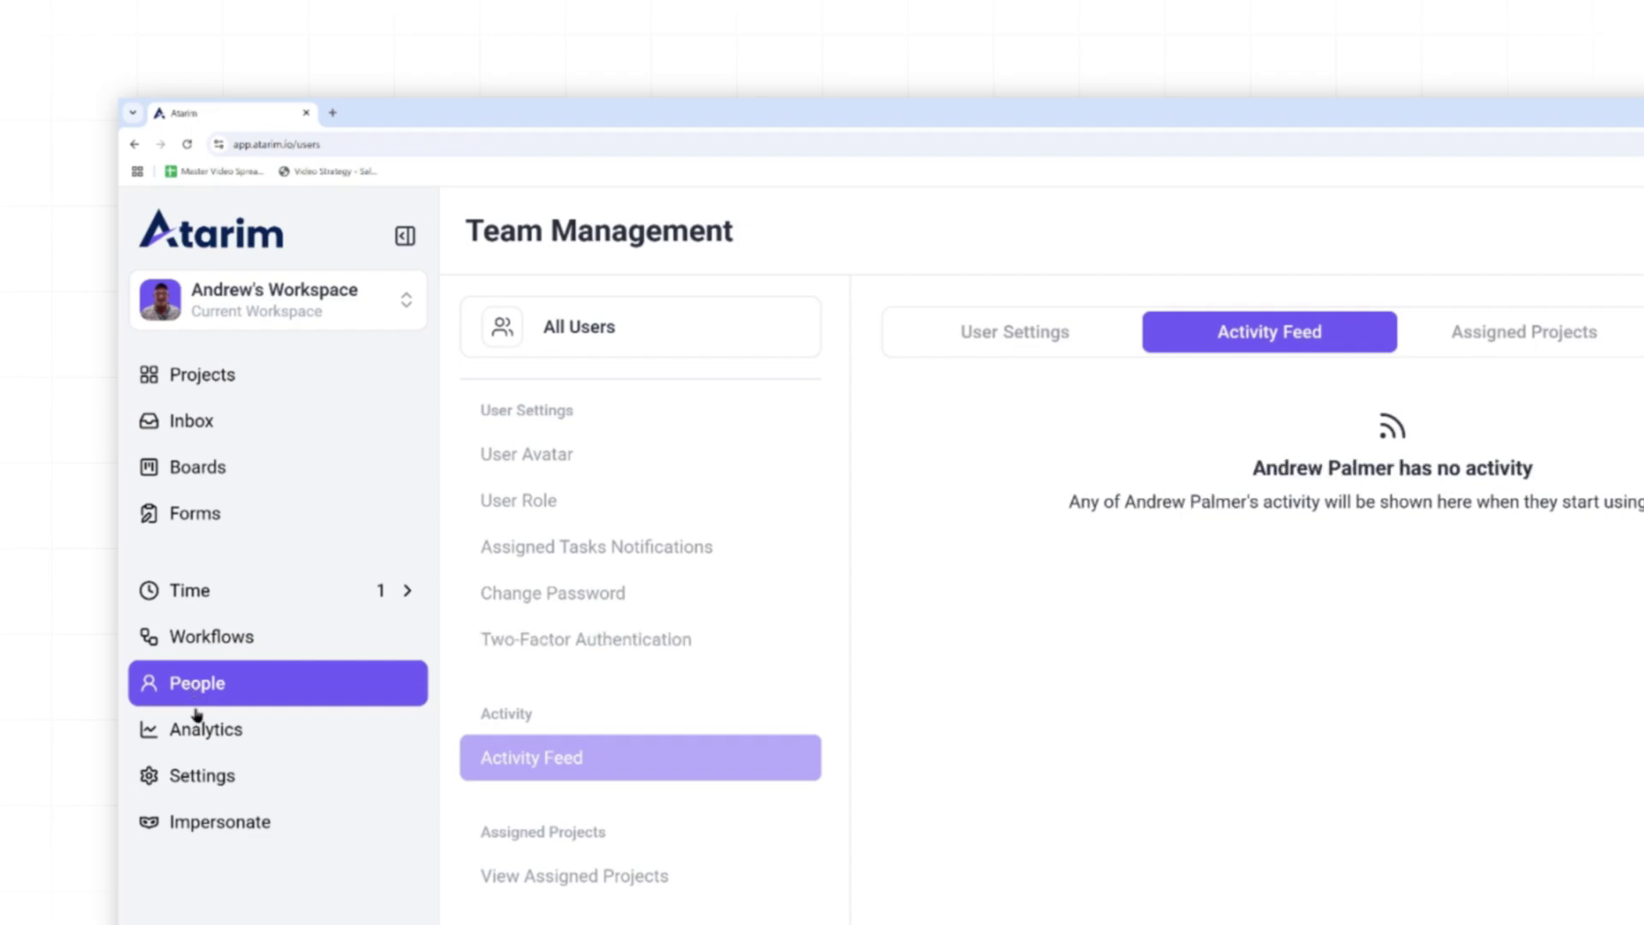
pyautogui.click(198, 726)
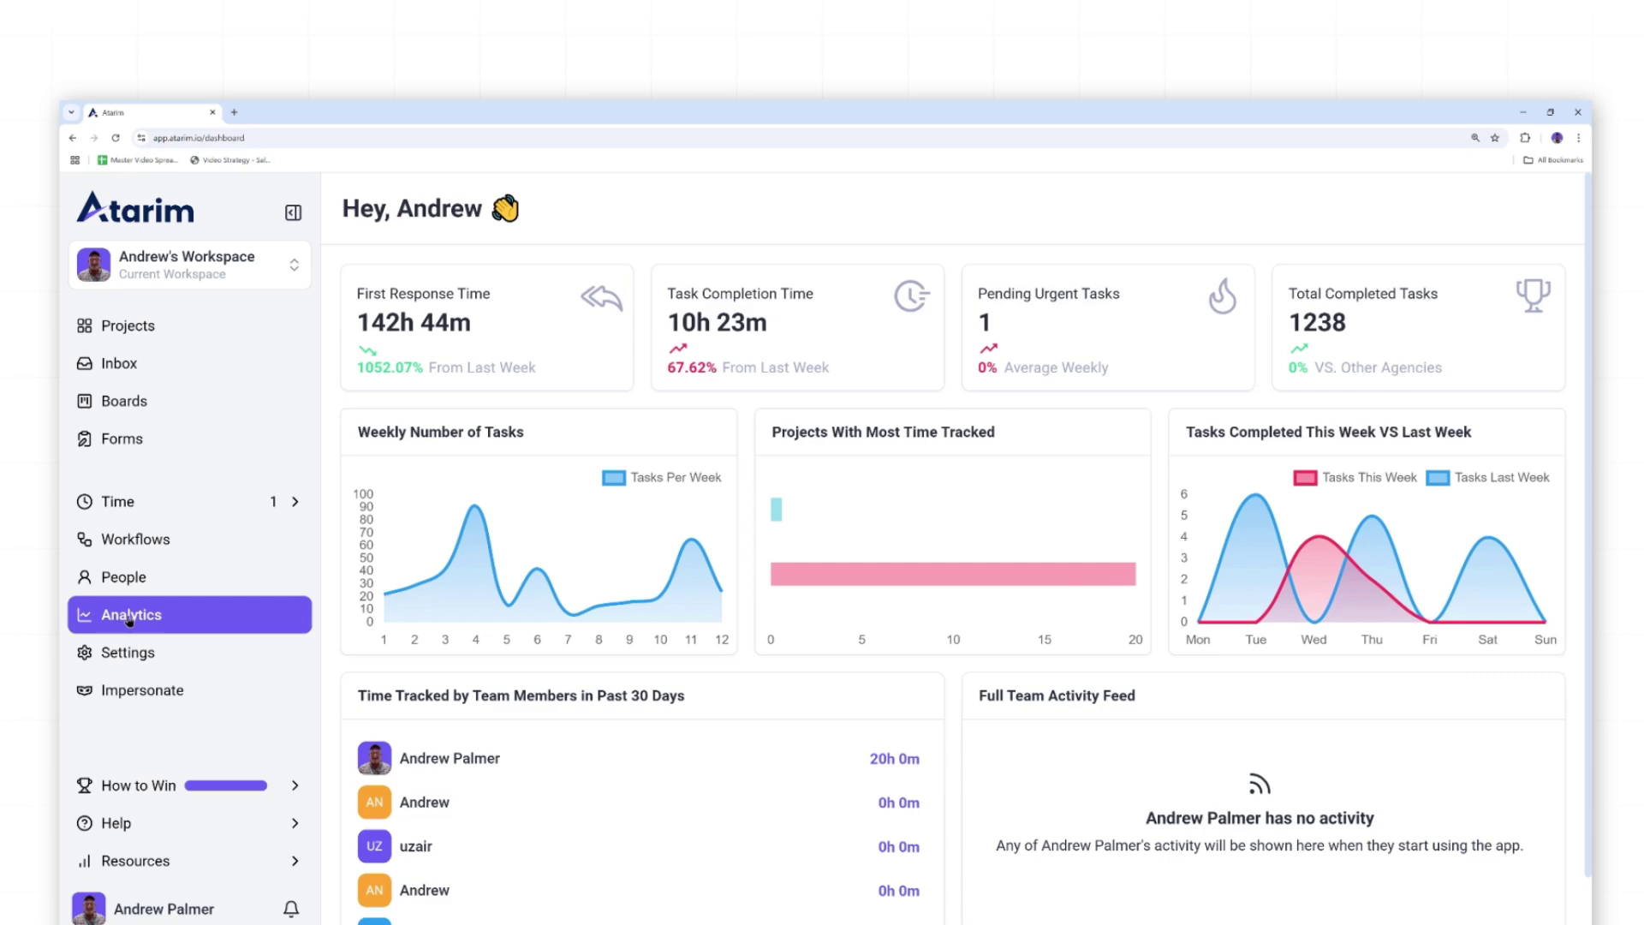
pyautogui.click(129, 654)
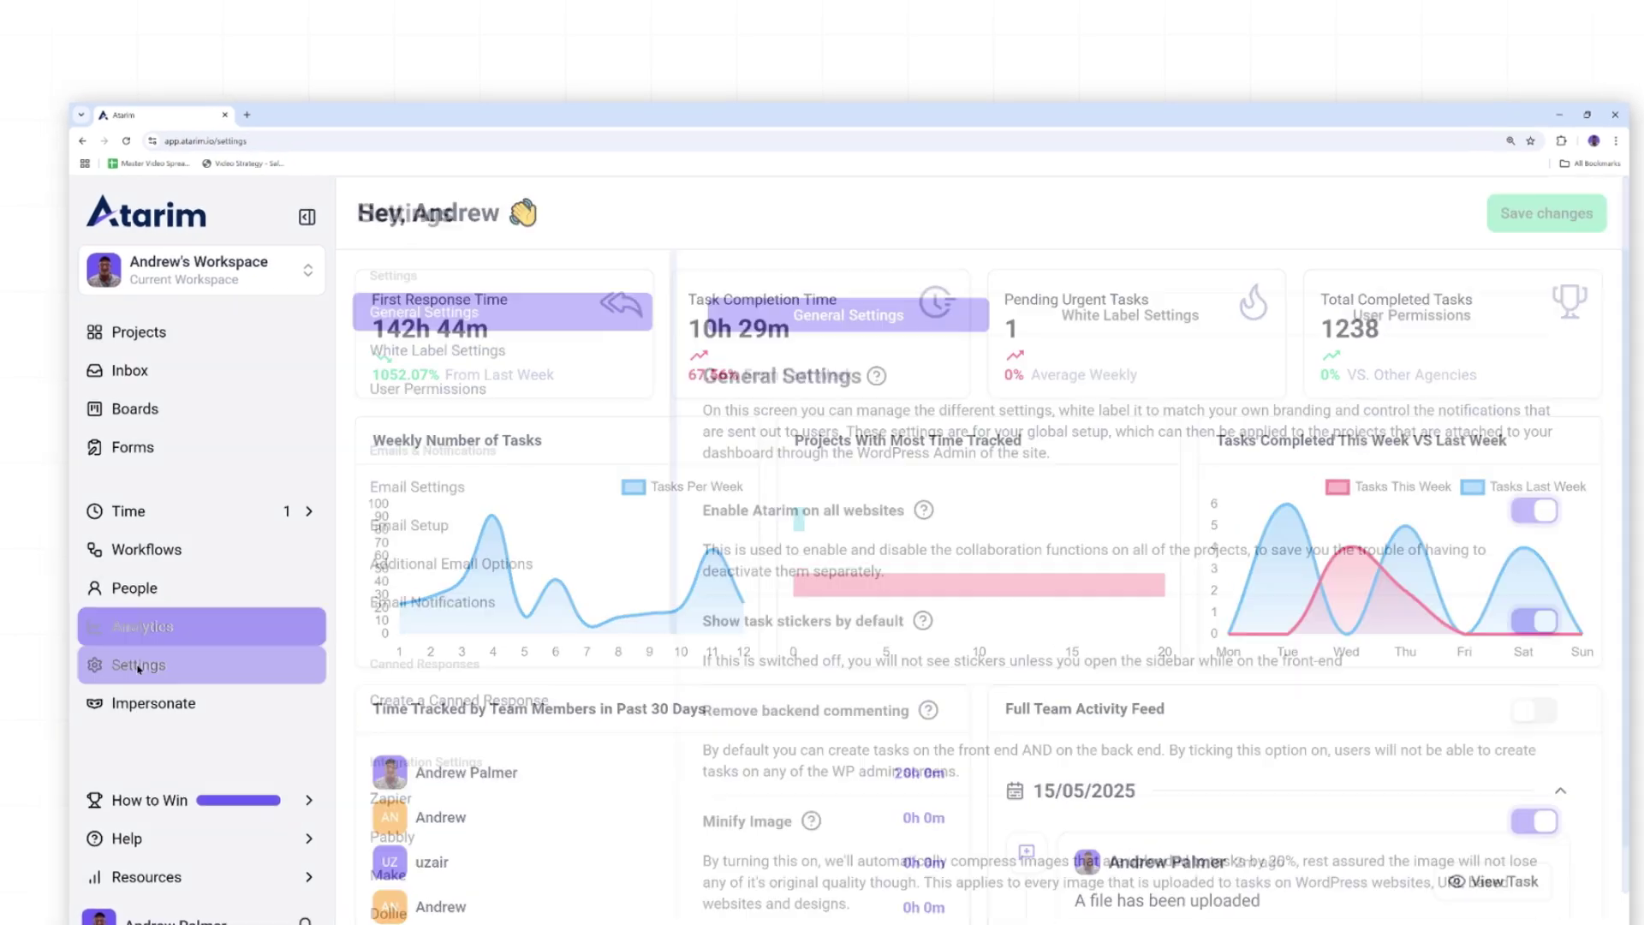
pyautogui.scroll(-3, 504, 648)
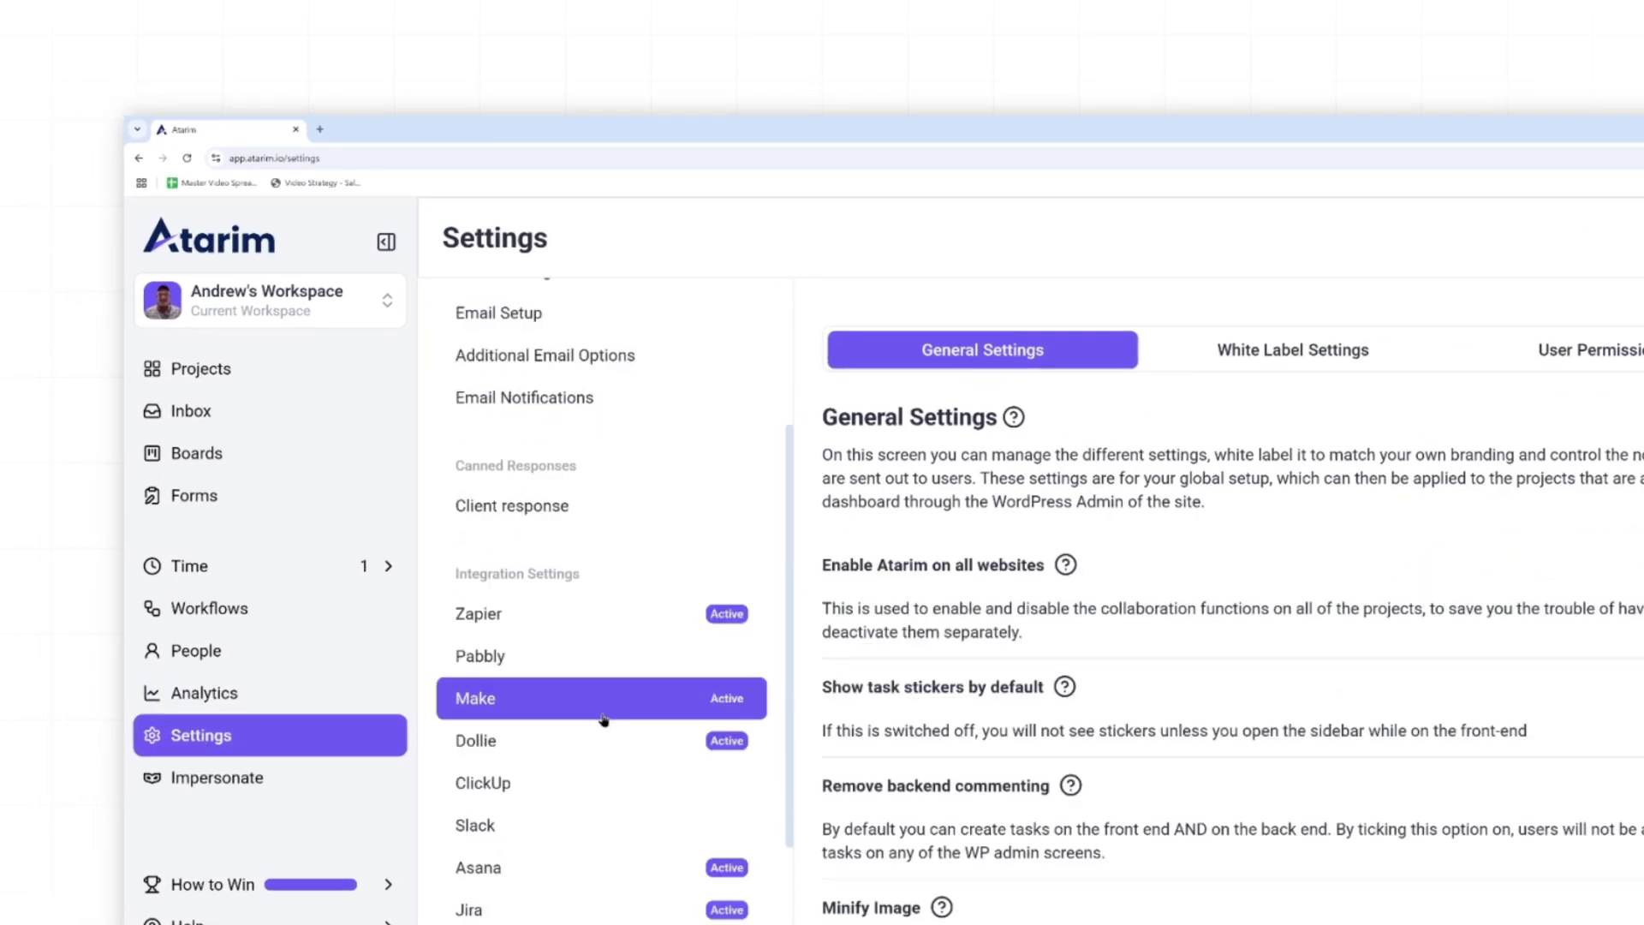
pyautogui.scroll(-5, 603, 719)
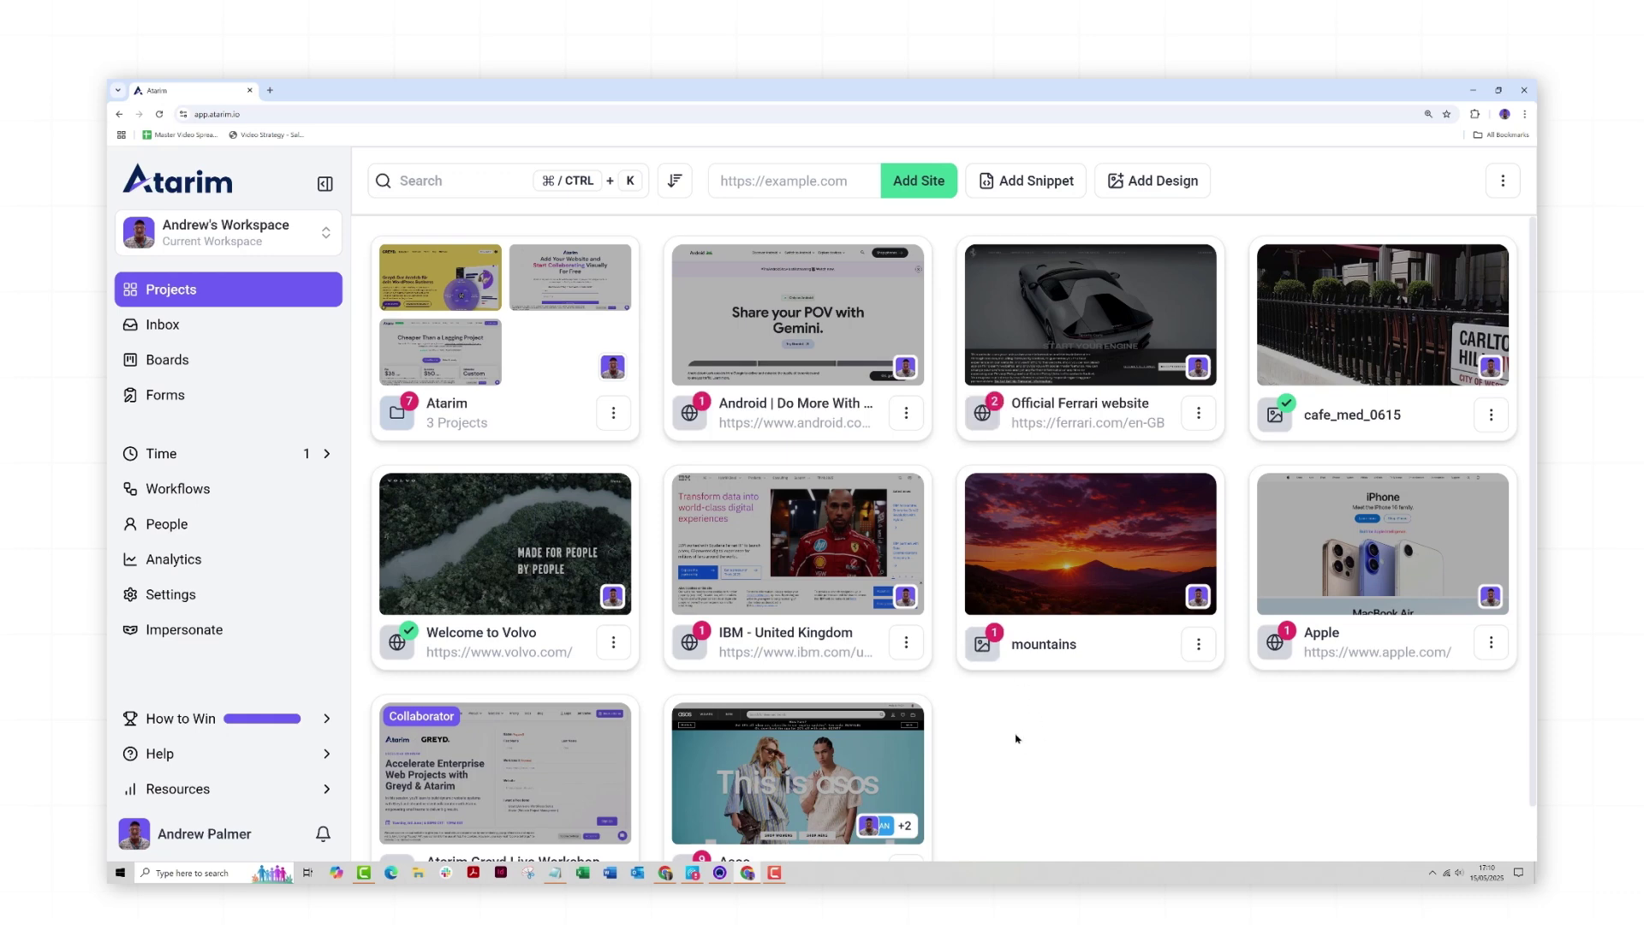
# Scroll the Projects grid and drag the Android card toward the Atarim folder card
pyautogui.scroll(-1, 1020, 718)
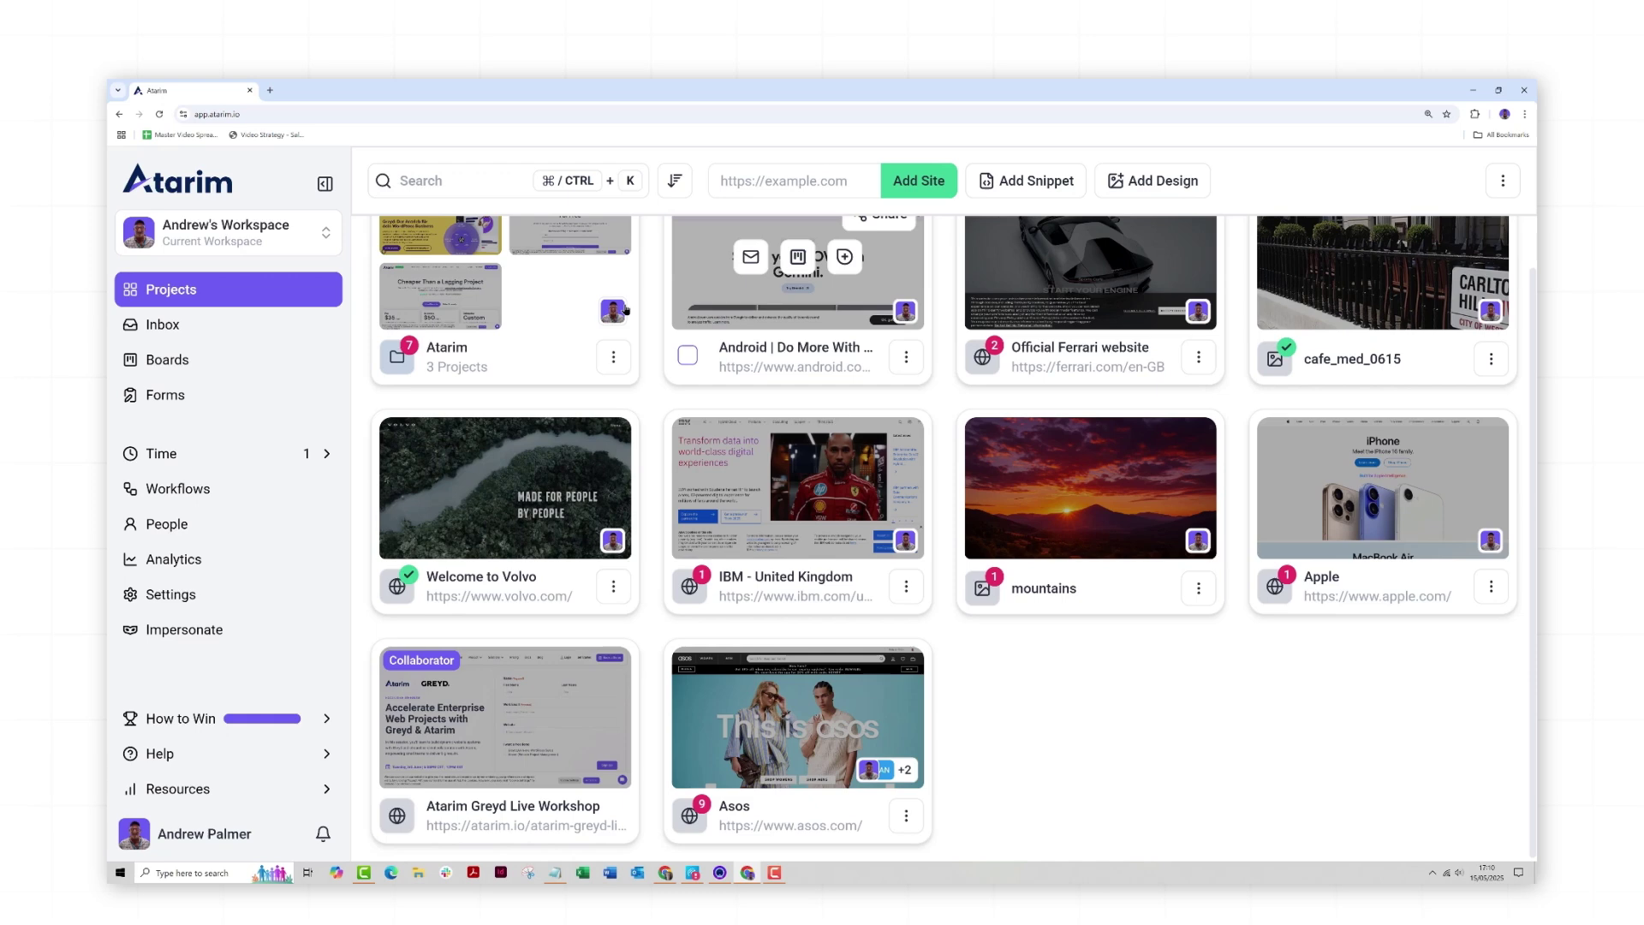
pyautogui.moveTo(796, 274); pyautogui.dragTo(513, 313)
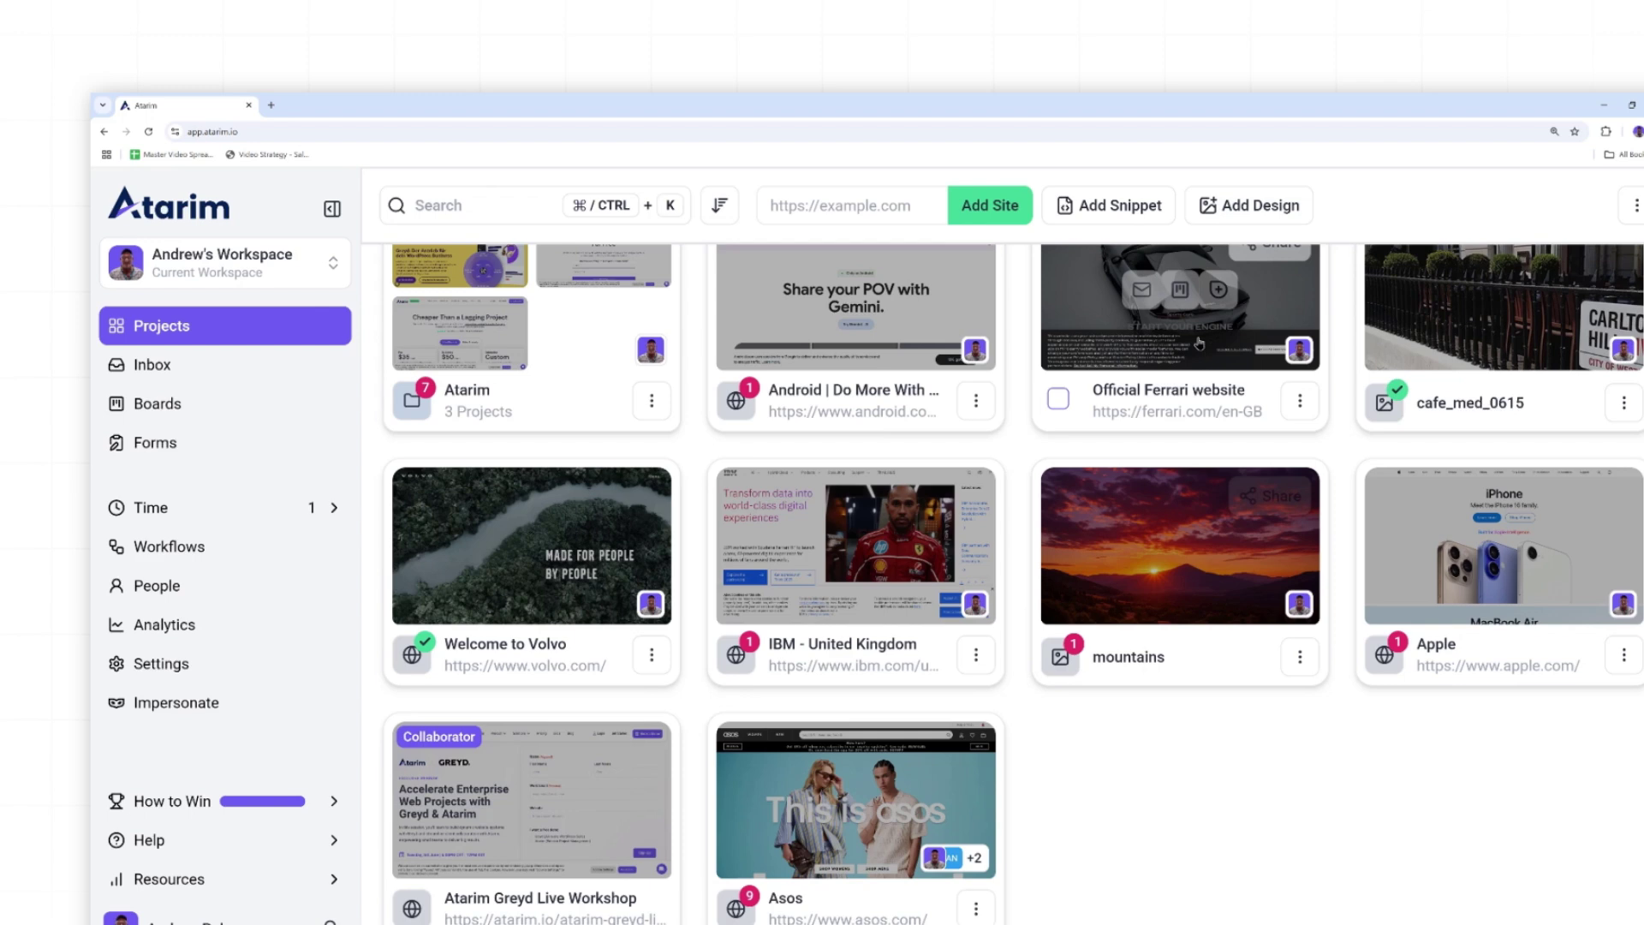
pyautogui.scroll(1, 942, 323)
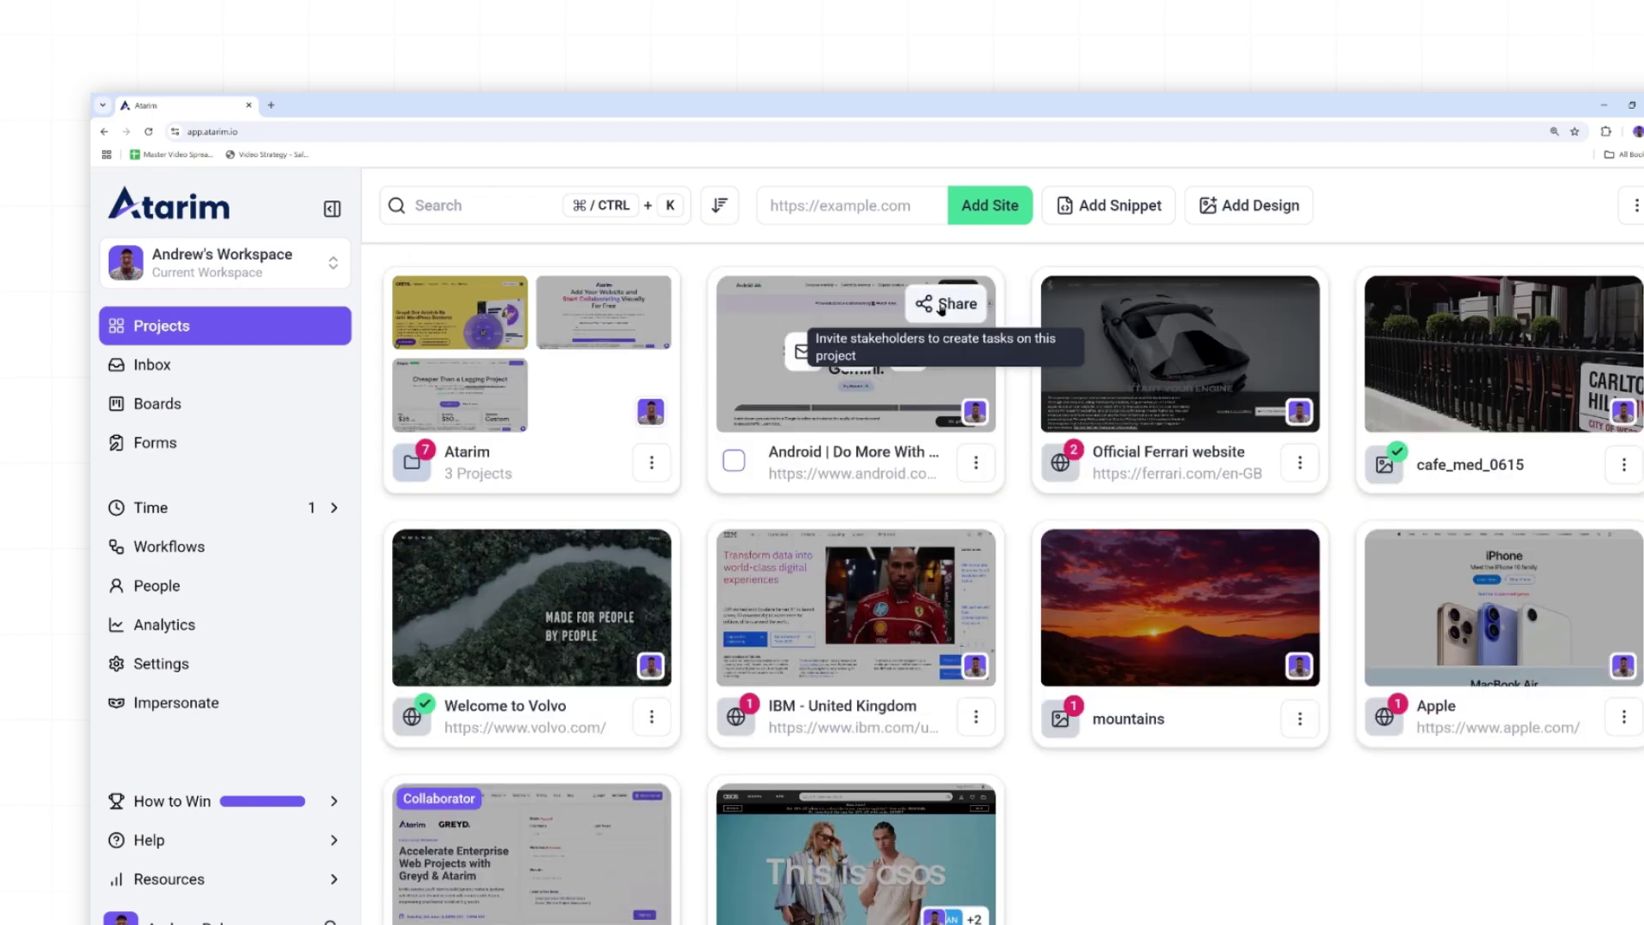
# Quick-search tasks and projects for 'andr' to locate the Android Make responsive task
pyautogui.click(484, 209)
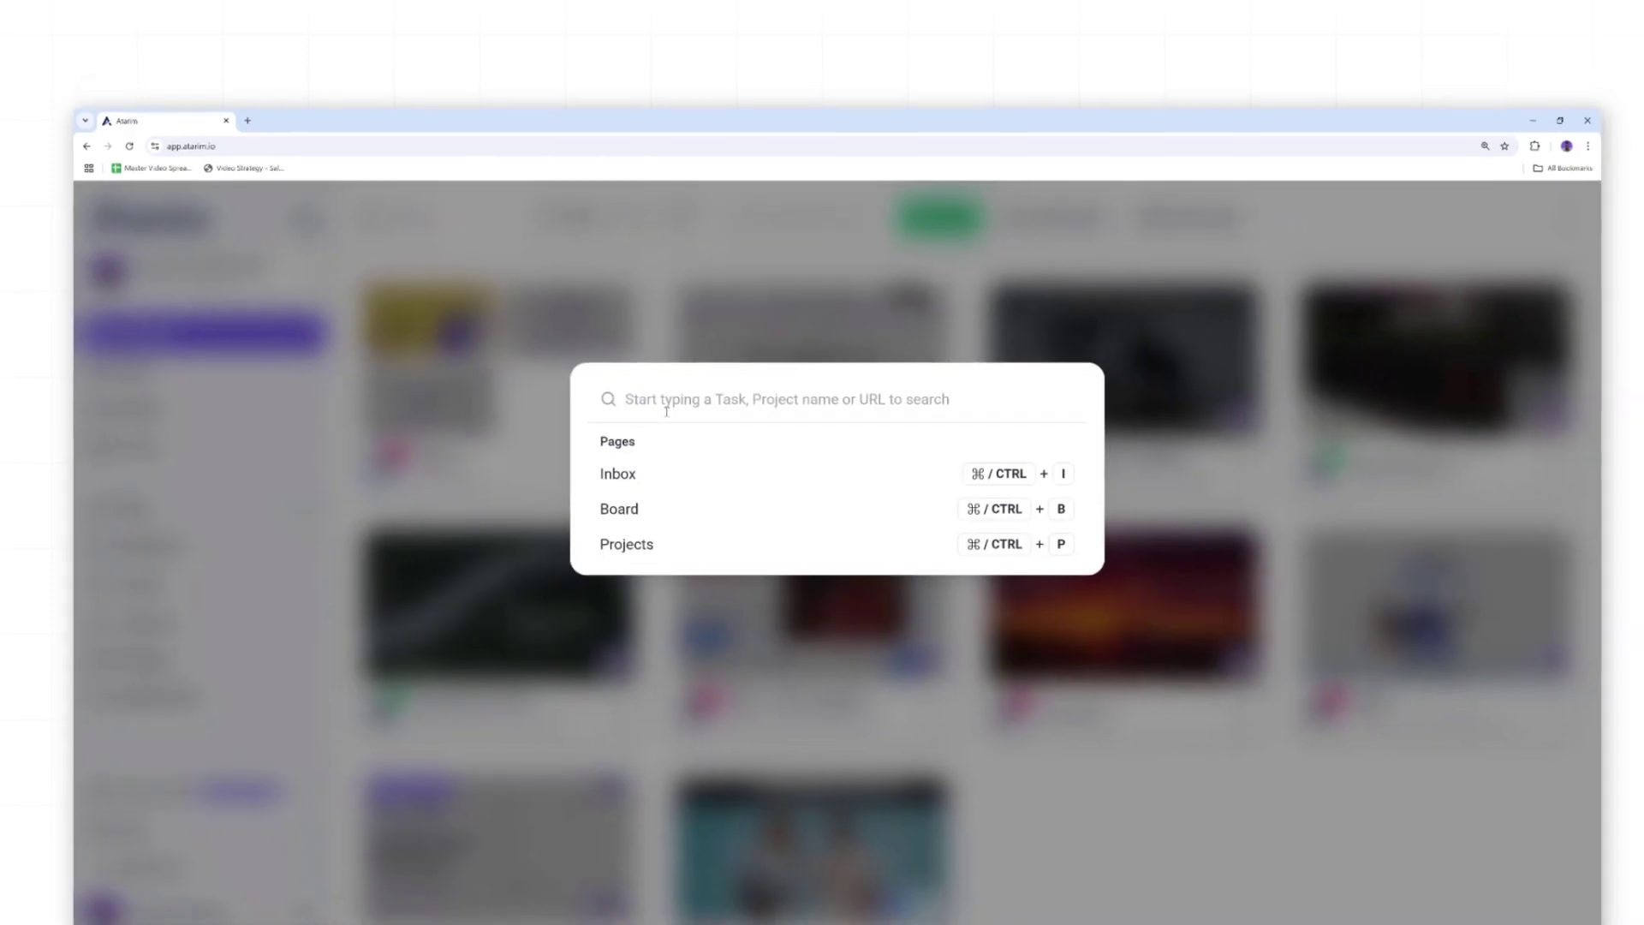
pyautogui.write('andr')
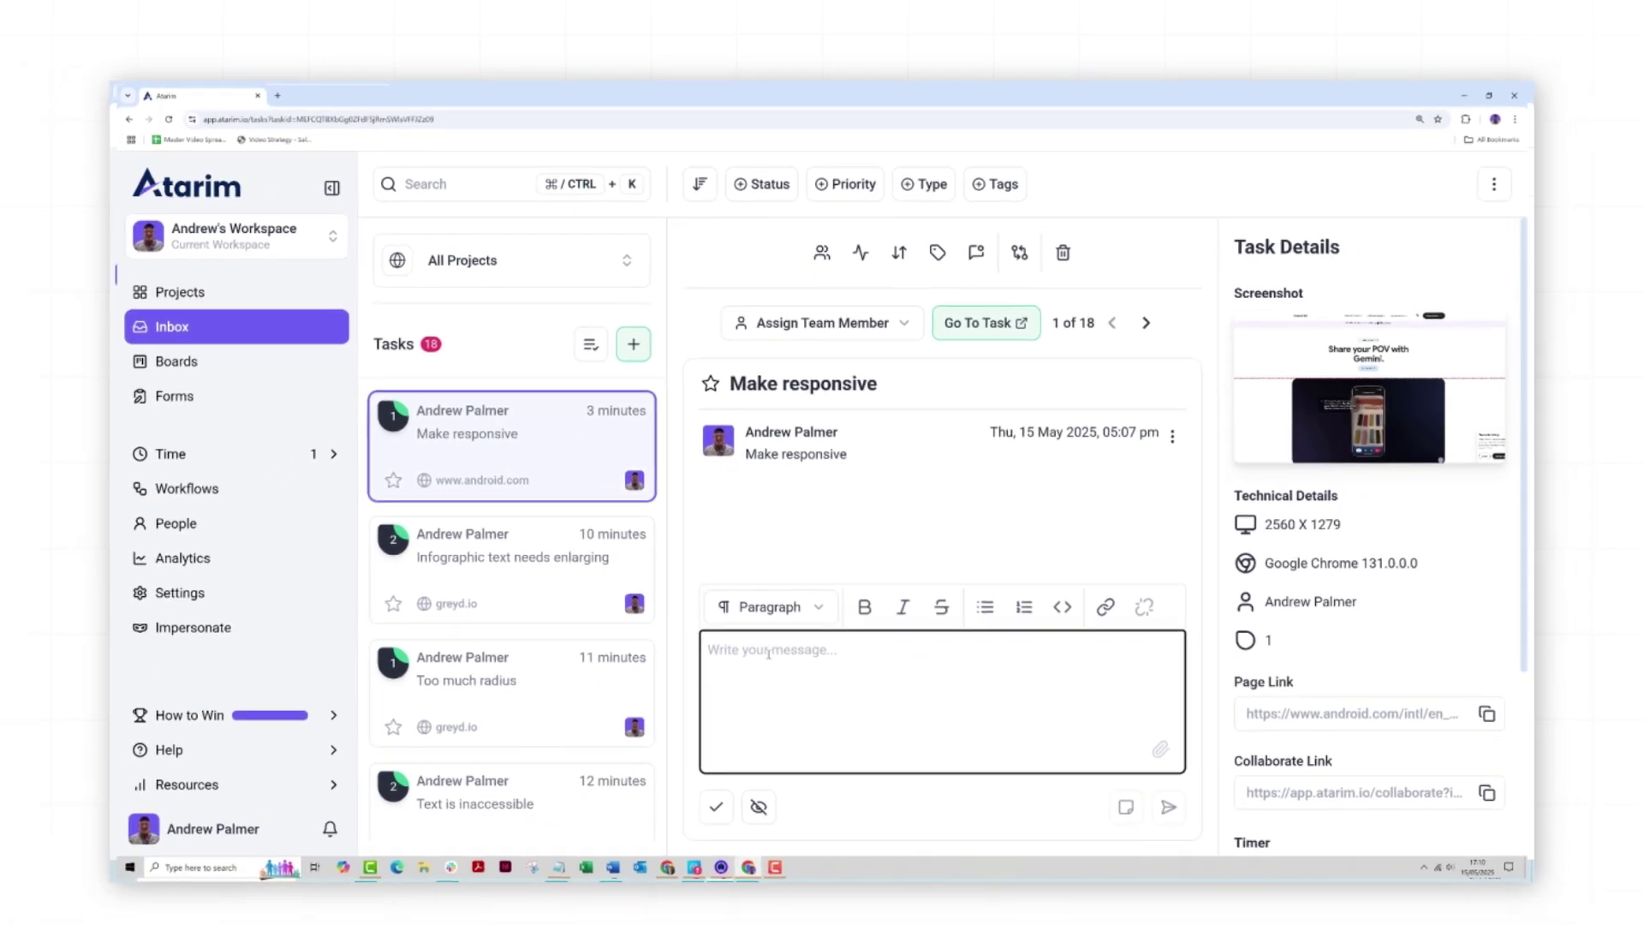
# Assign the team member to the Make responsive card on the status board, then close its panel
pyautogui.click(167, 362)
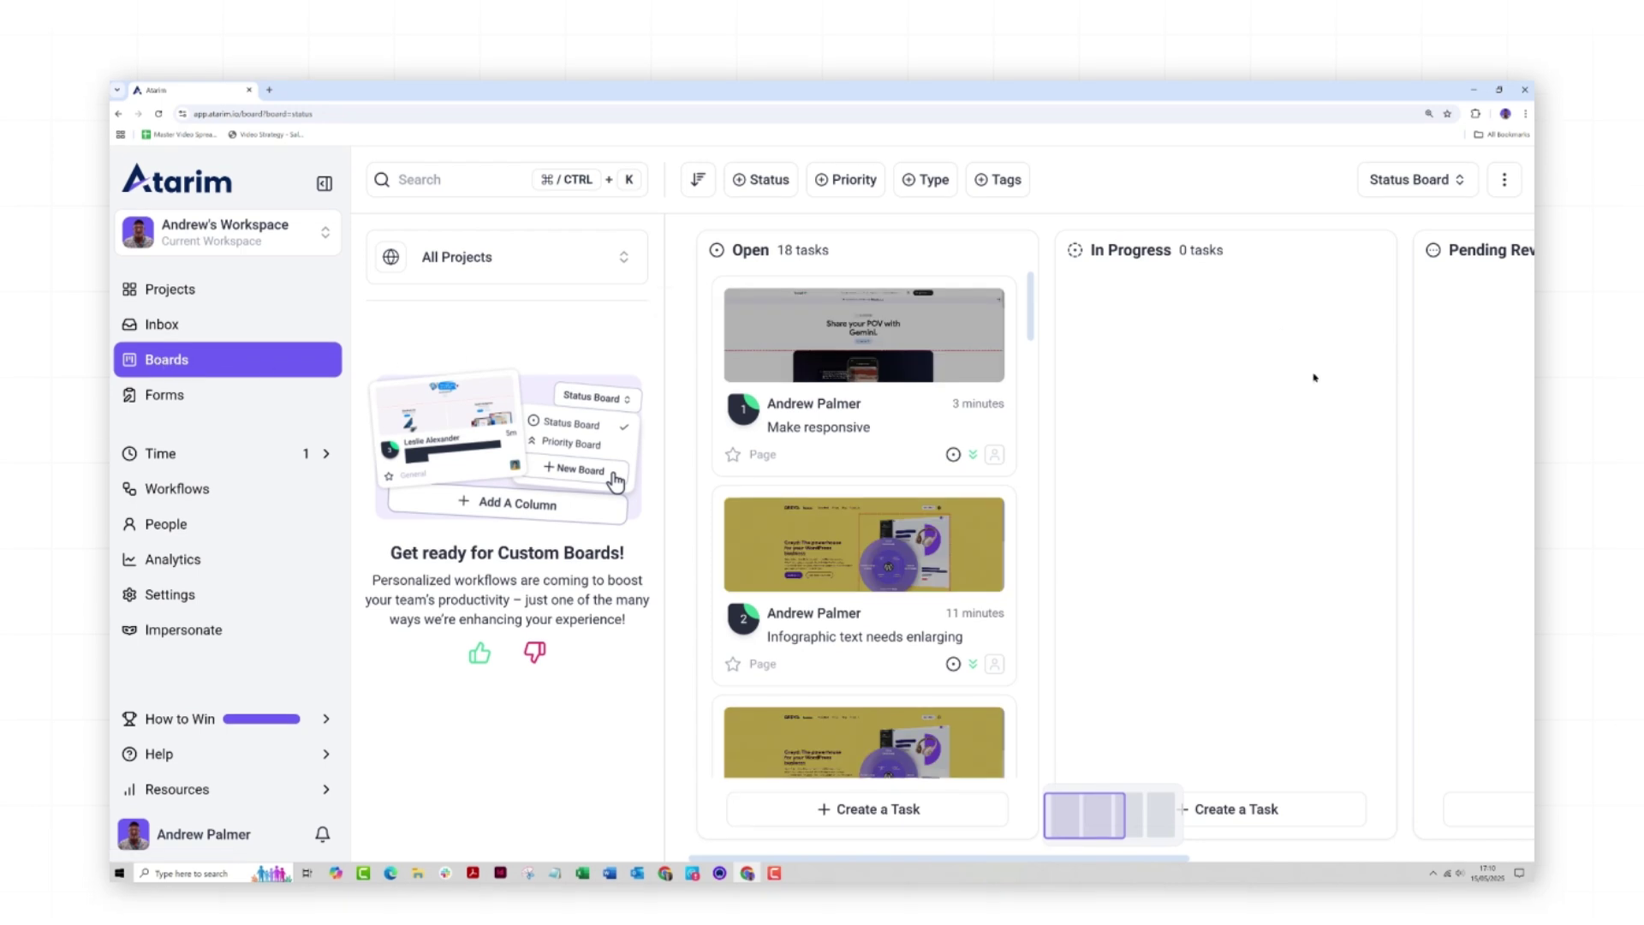
pyautogui.click(816, 358)
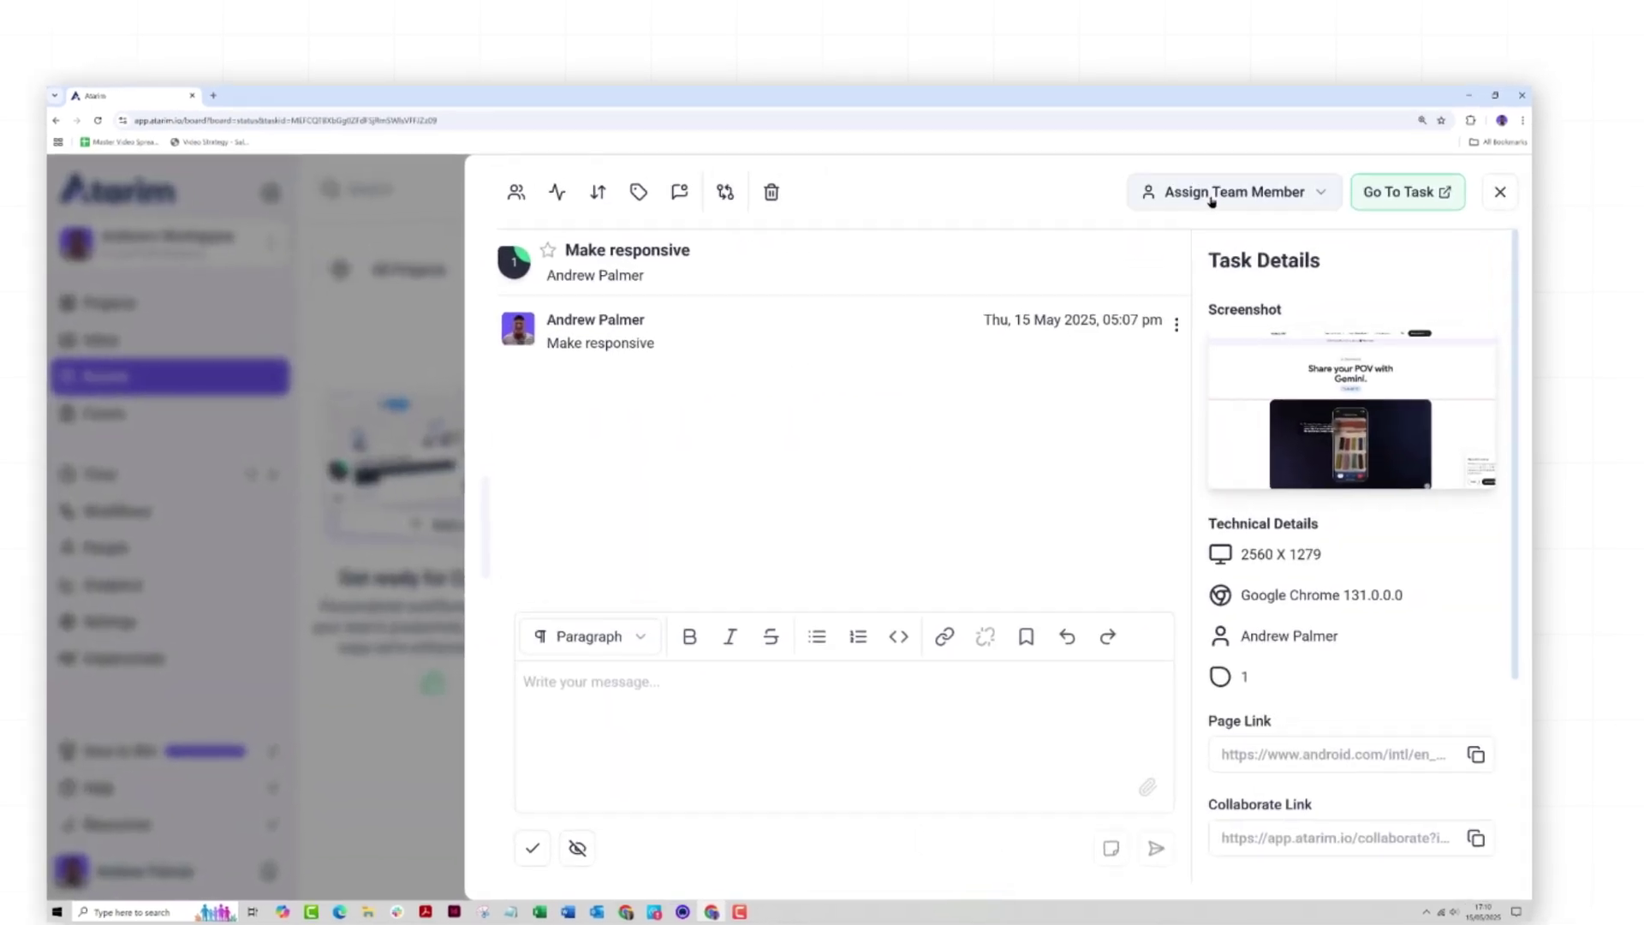
pyautogui.click(1211, 192)
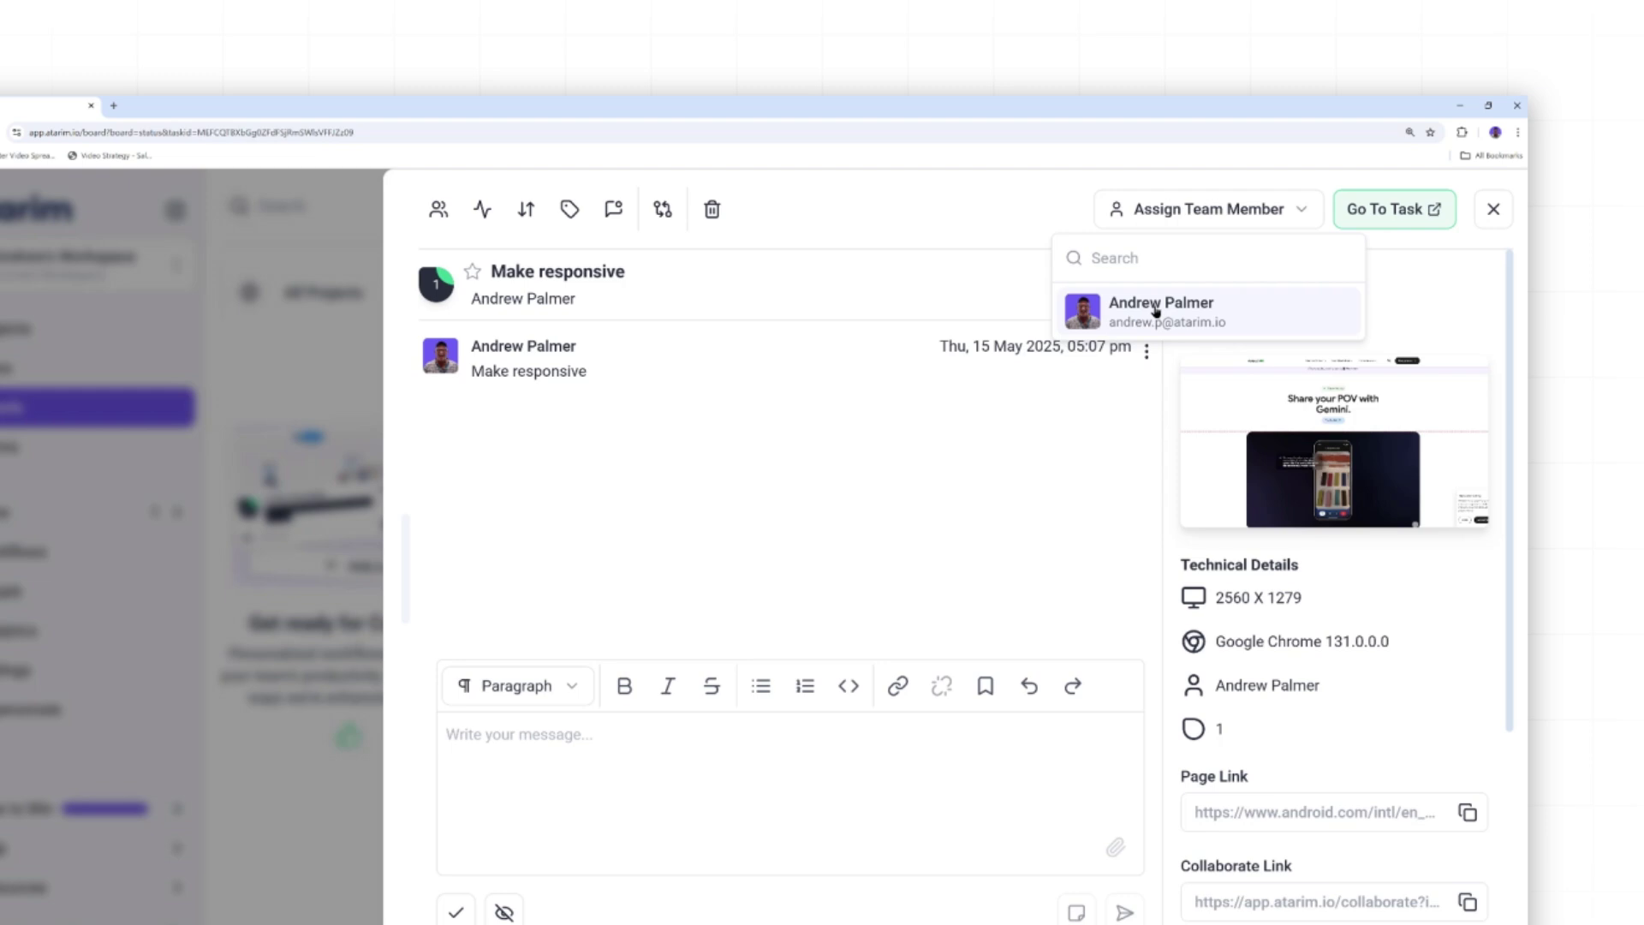
pyautogui.click(1131, 299)
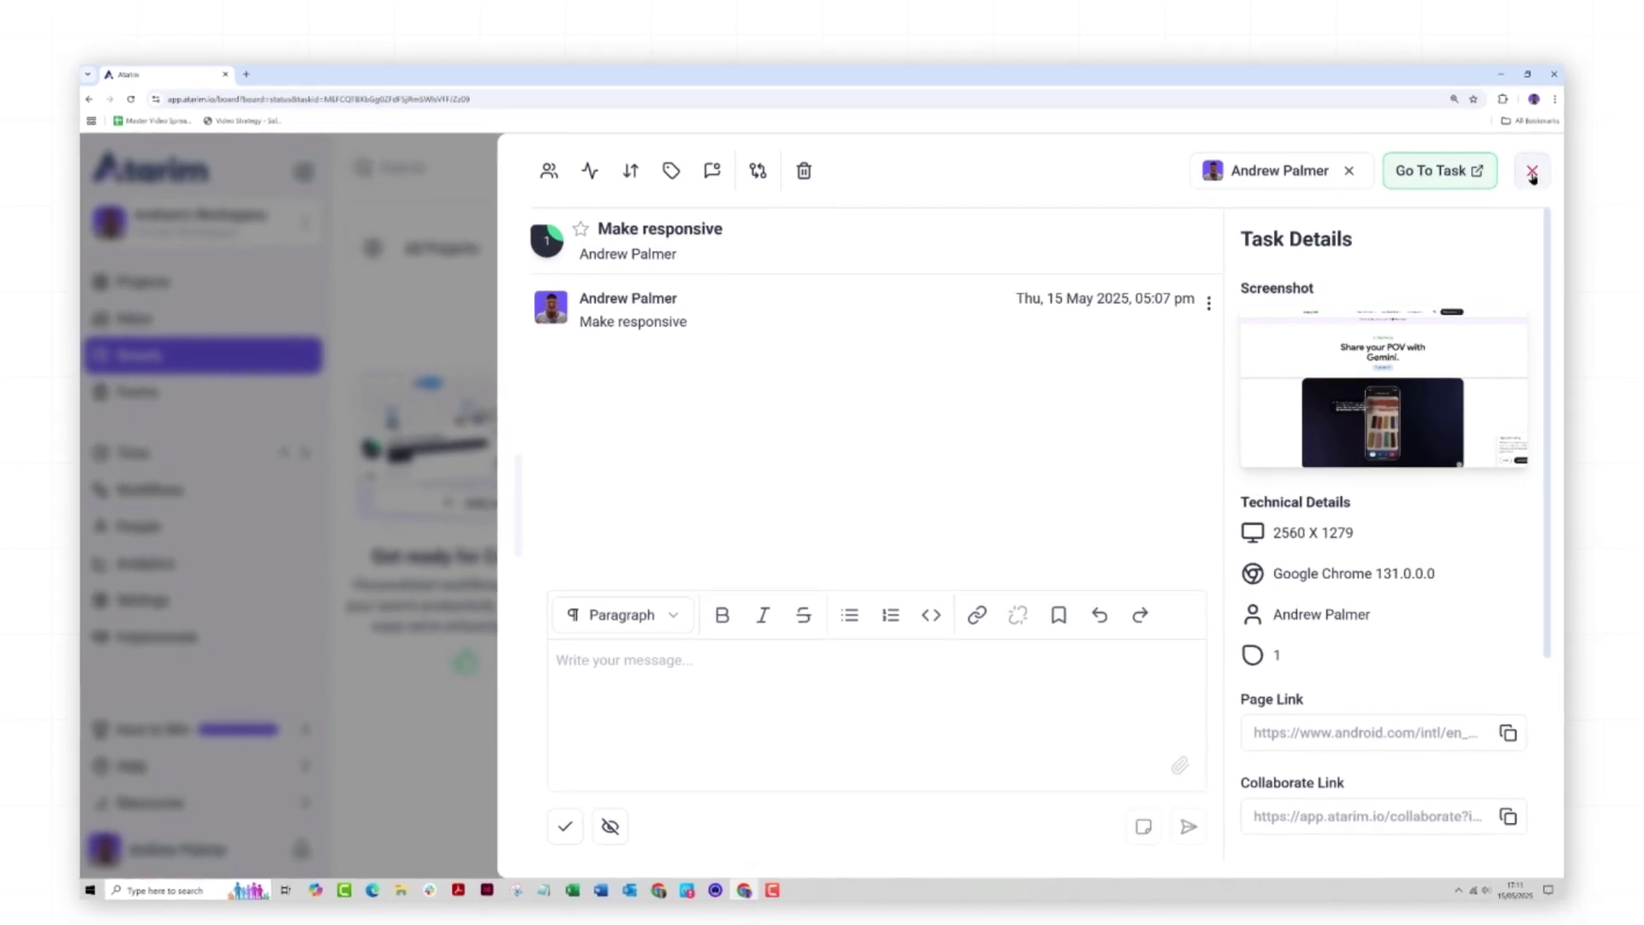
pyautogui.click(1503, 182)
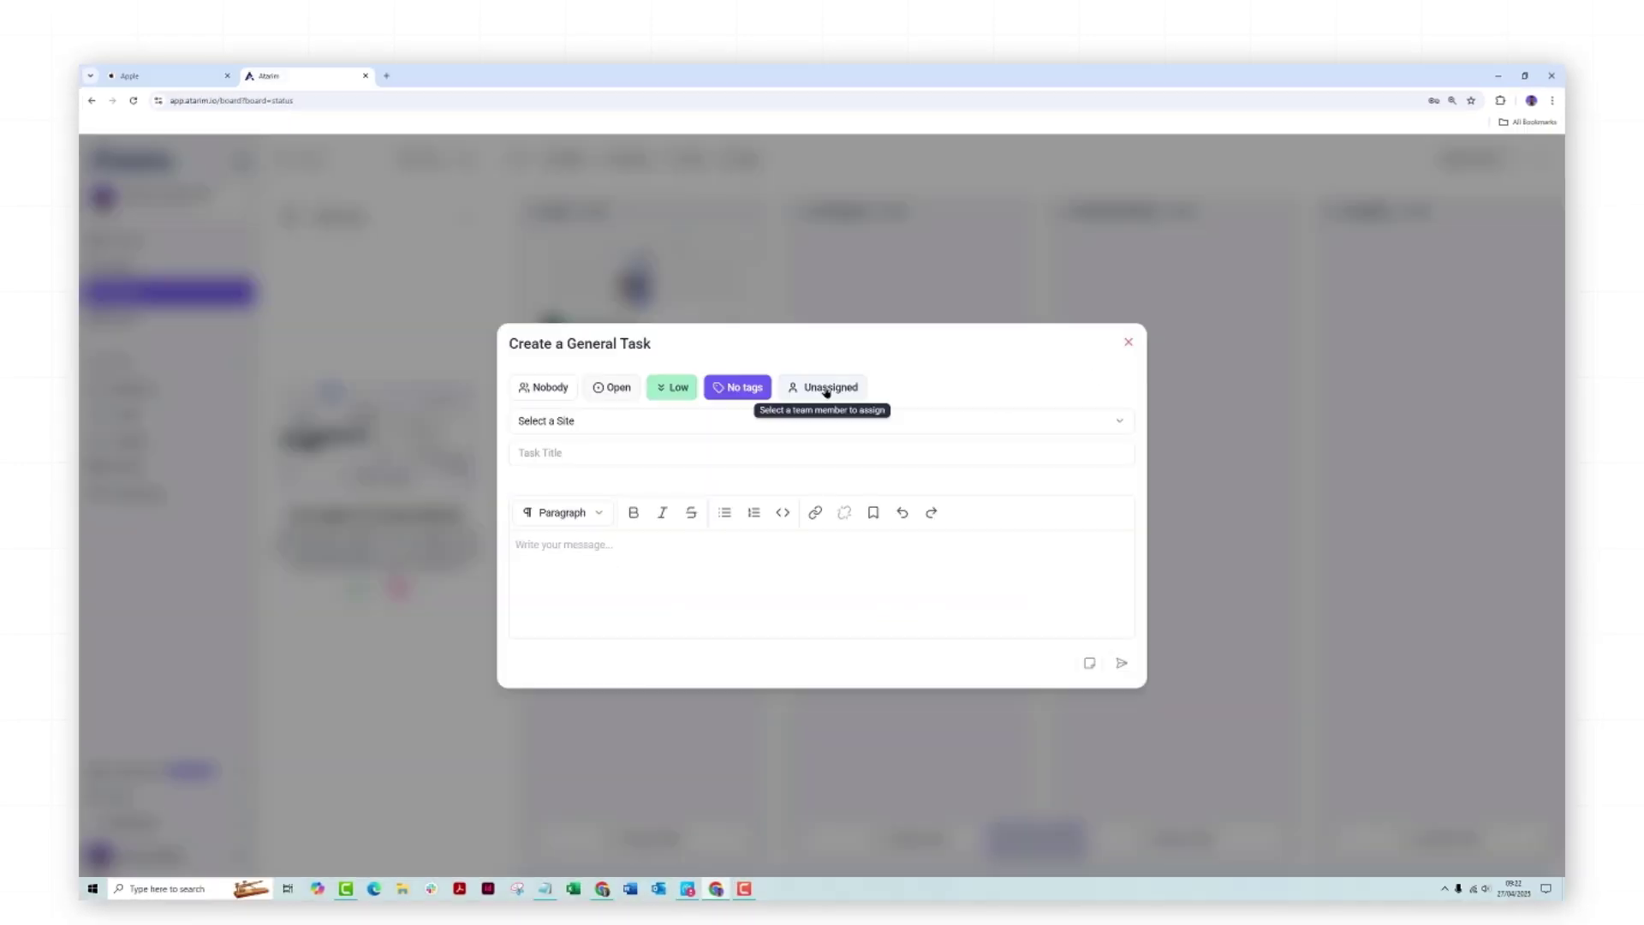
# Create a general task 'Make sure this is done' on the Android site, assigned to the team member
pyautogui.click(826, 391)
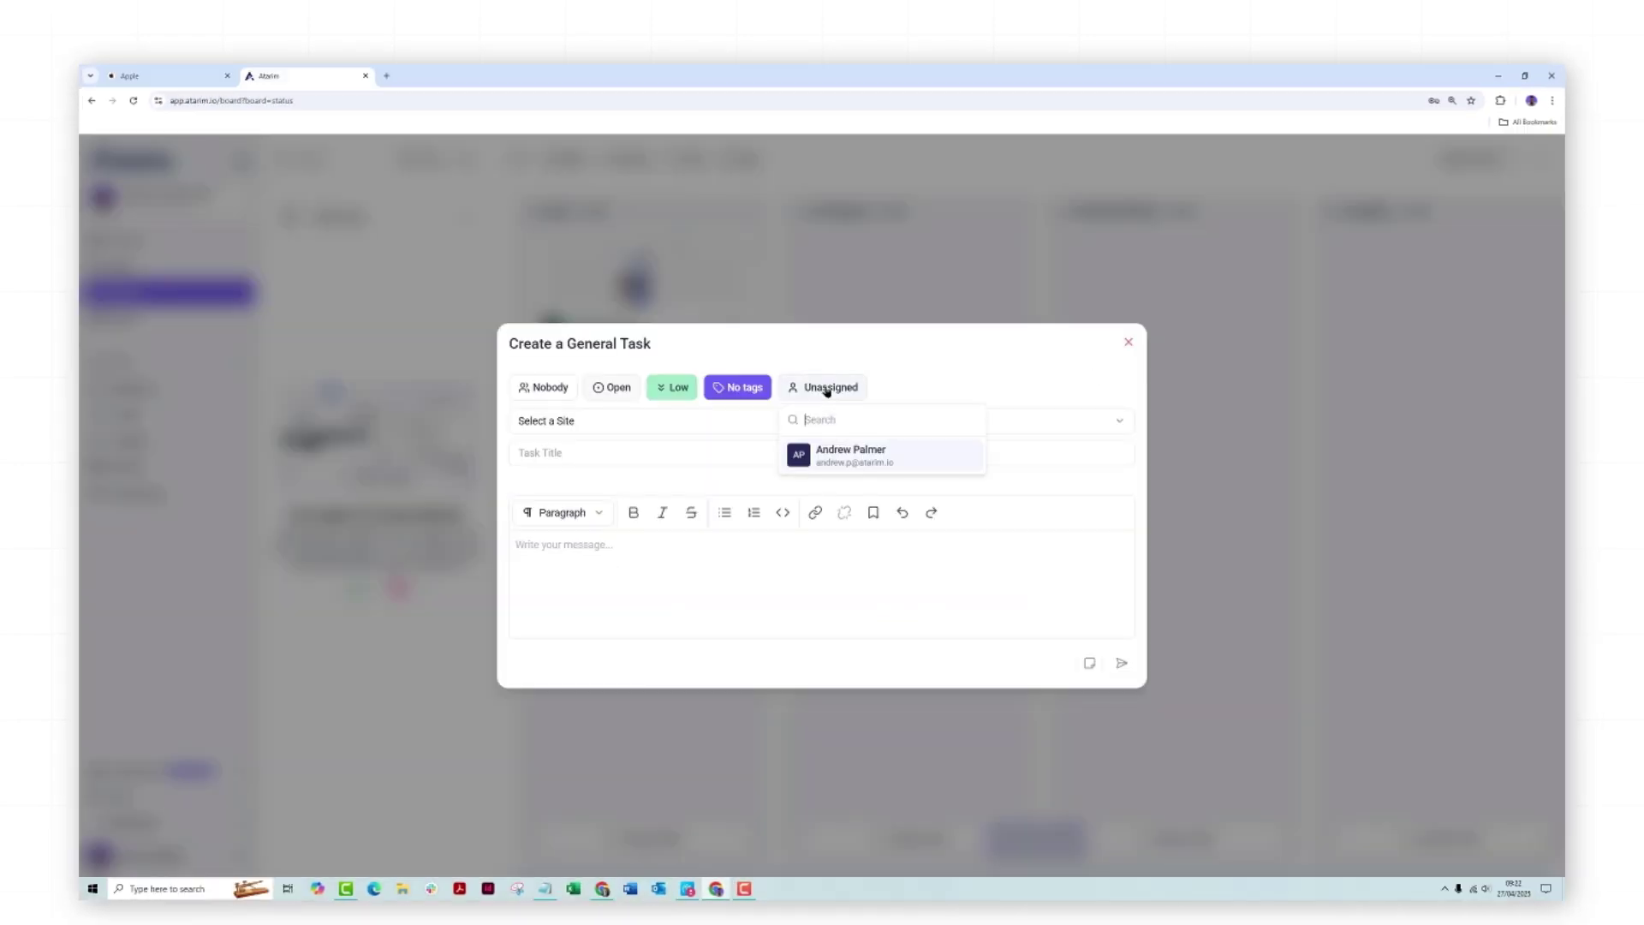
pyautogui.click(827, 455)
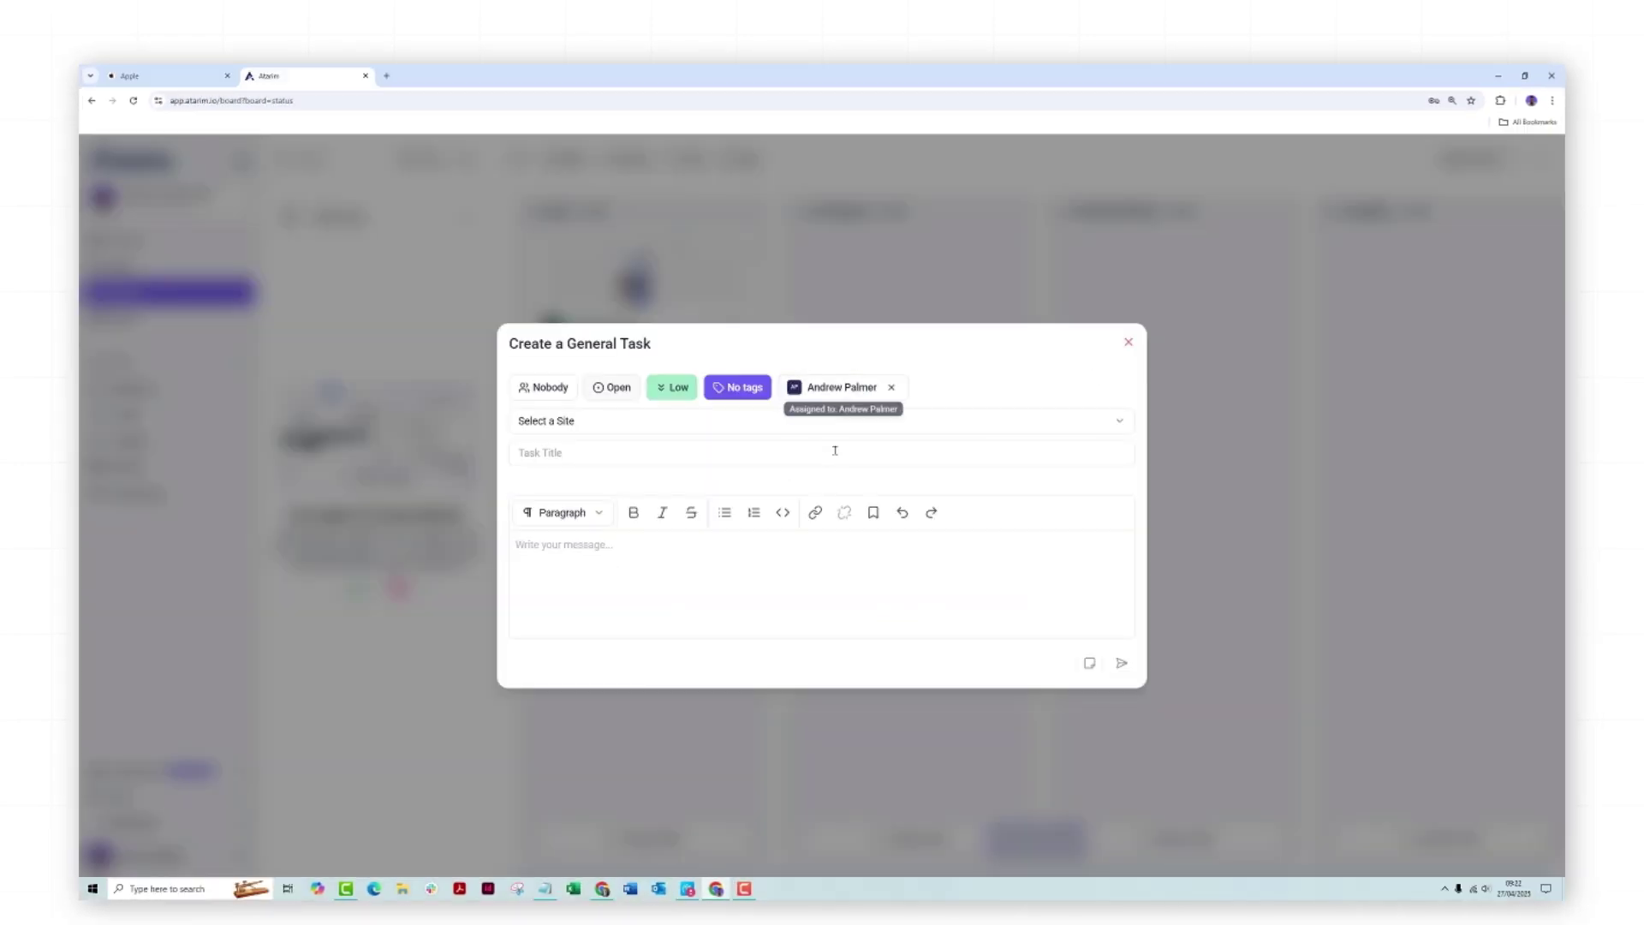
pyautogui.click(549, 421)
pyautogui.click(557, 472)
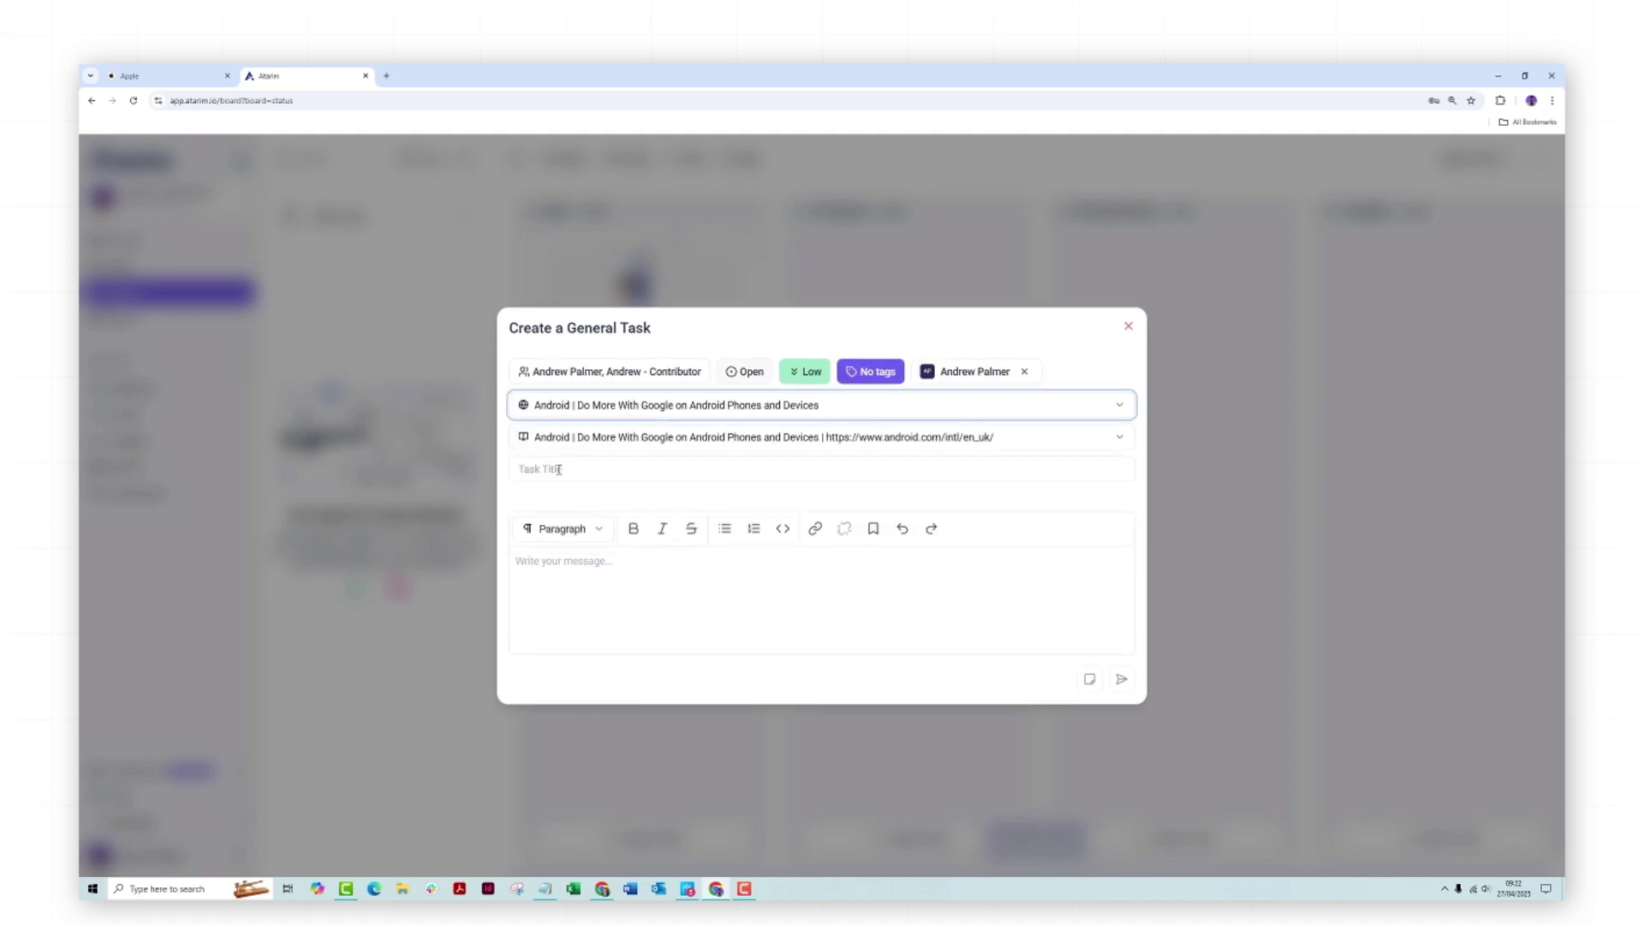
pyautogui.click(558, 469)
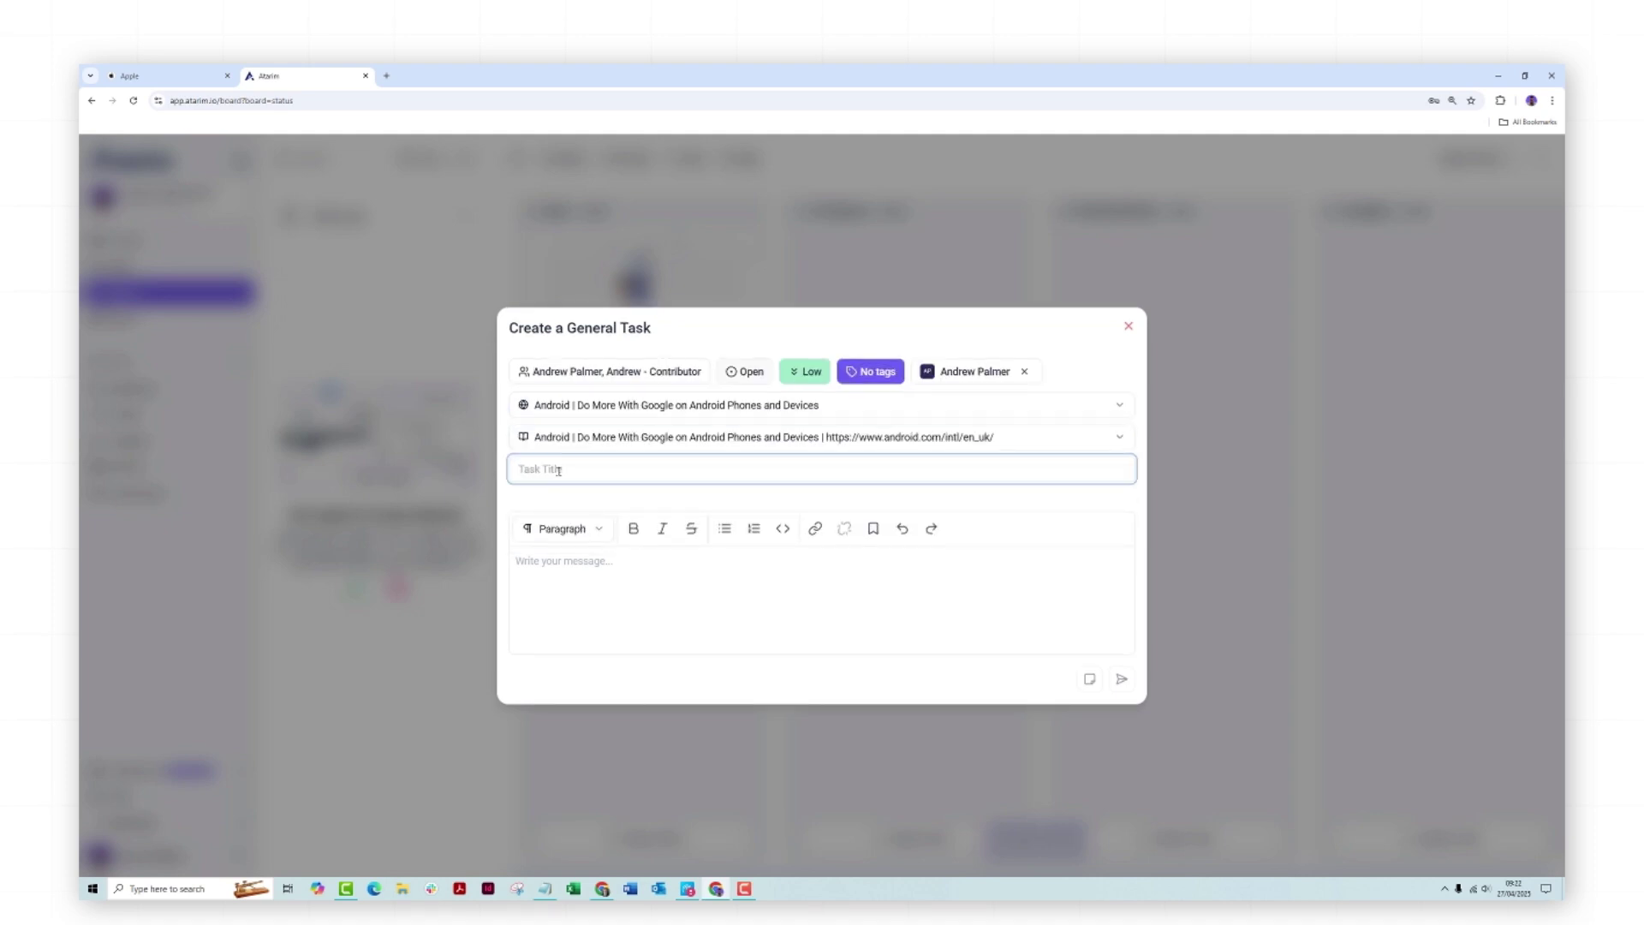
pyautogui.write('Make sure this is done')
pyautogui.click(548, 572)
pyautogui.write('An')
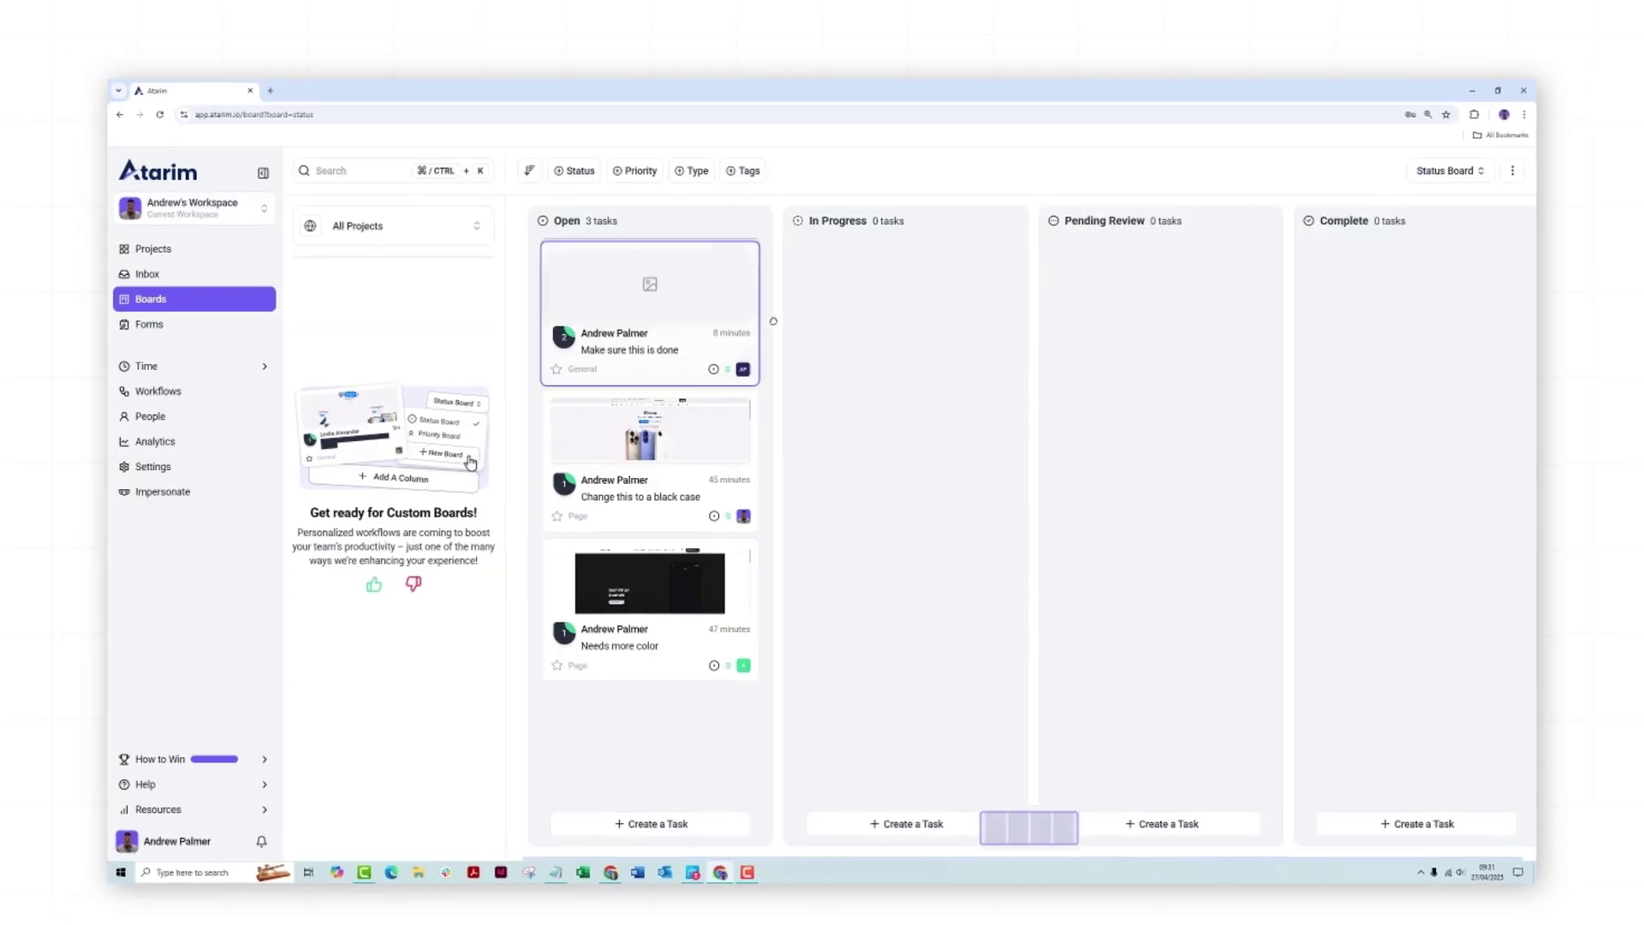
# Move the new task to In Progress, and Needs more color and Make sure this is done toward Pending Review
pyautogui.moveTo(698, 323); pyautogui.dragTo(913, 324)
pyautogui.moveTo(648, 428); pyautogui.dragTo(1133, 313)
pyautogui.moveTo(990, 332); pyautogui.dragTo(1465, 326)
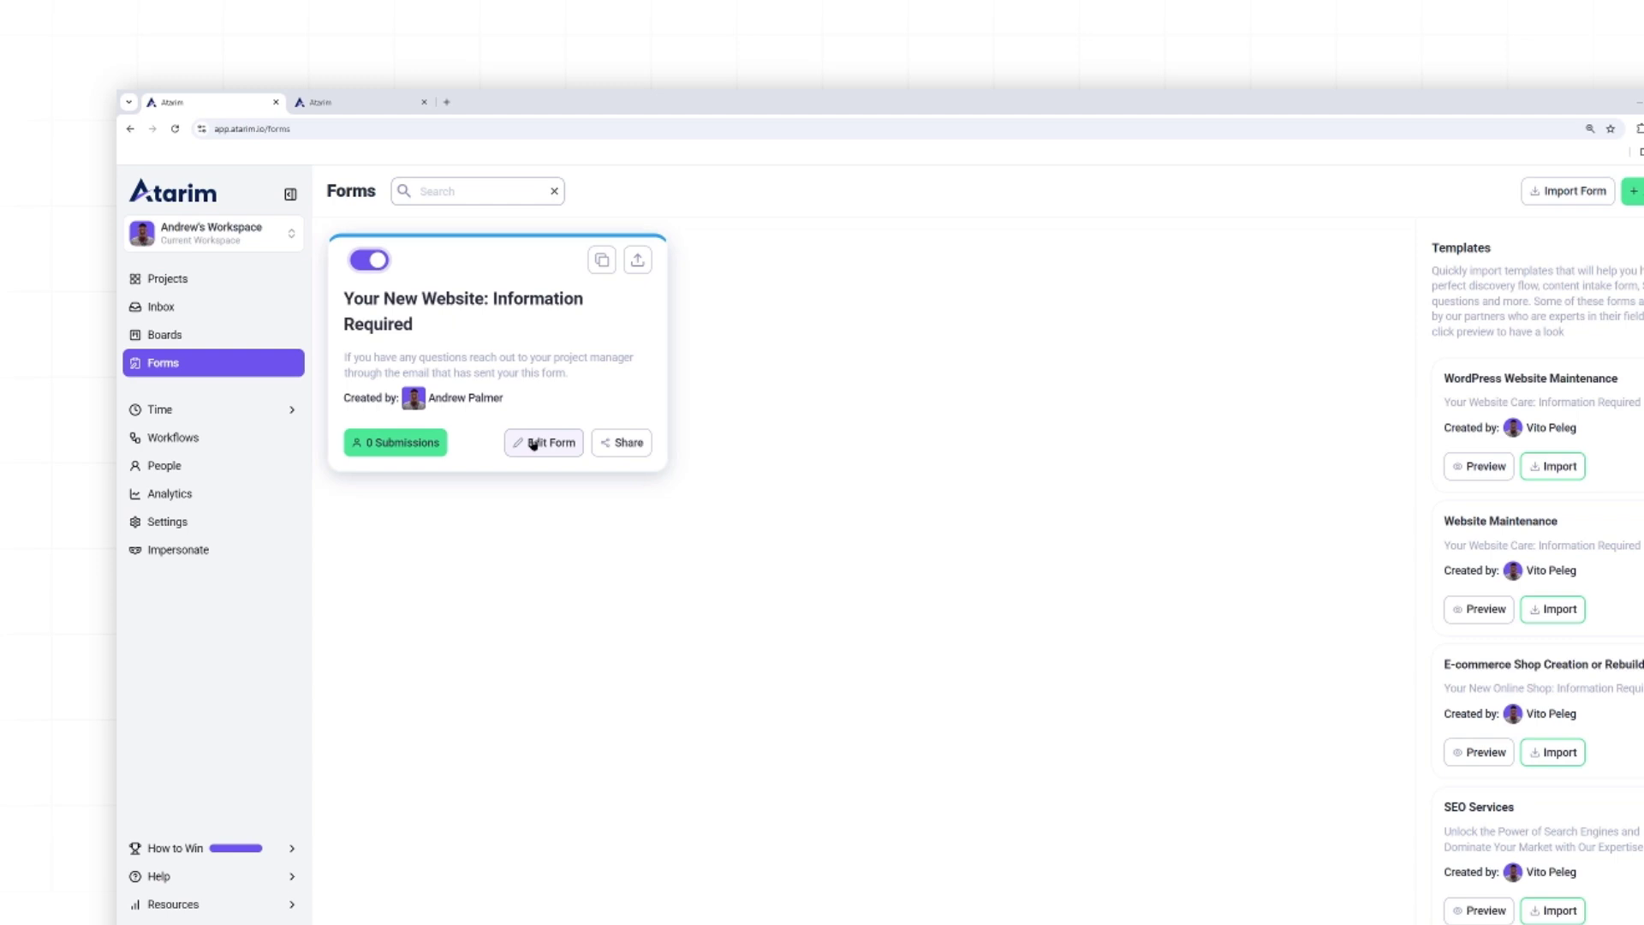
# Open the existing intake form for editing, then start a new blank form instead
pyautogui.click(539, 443)
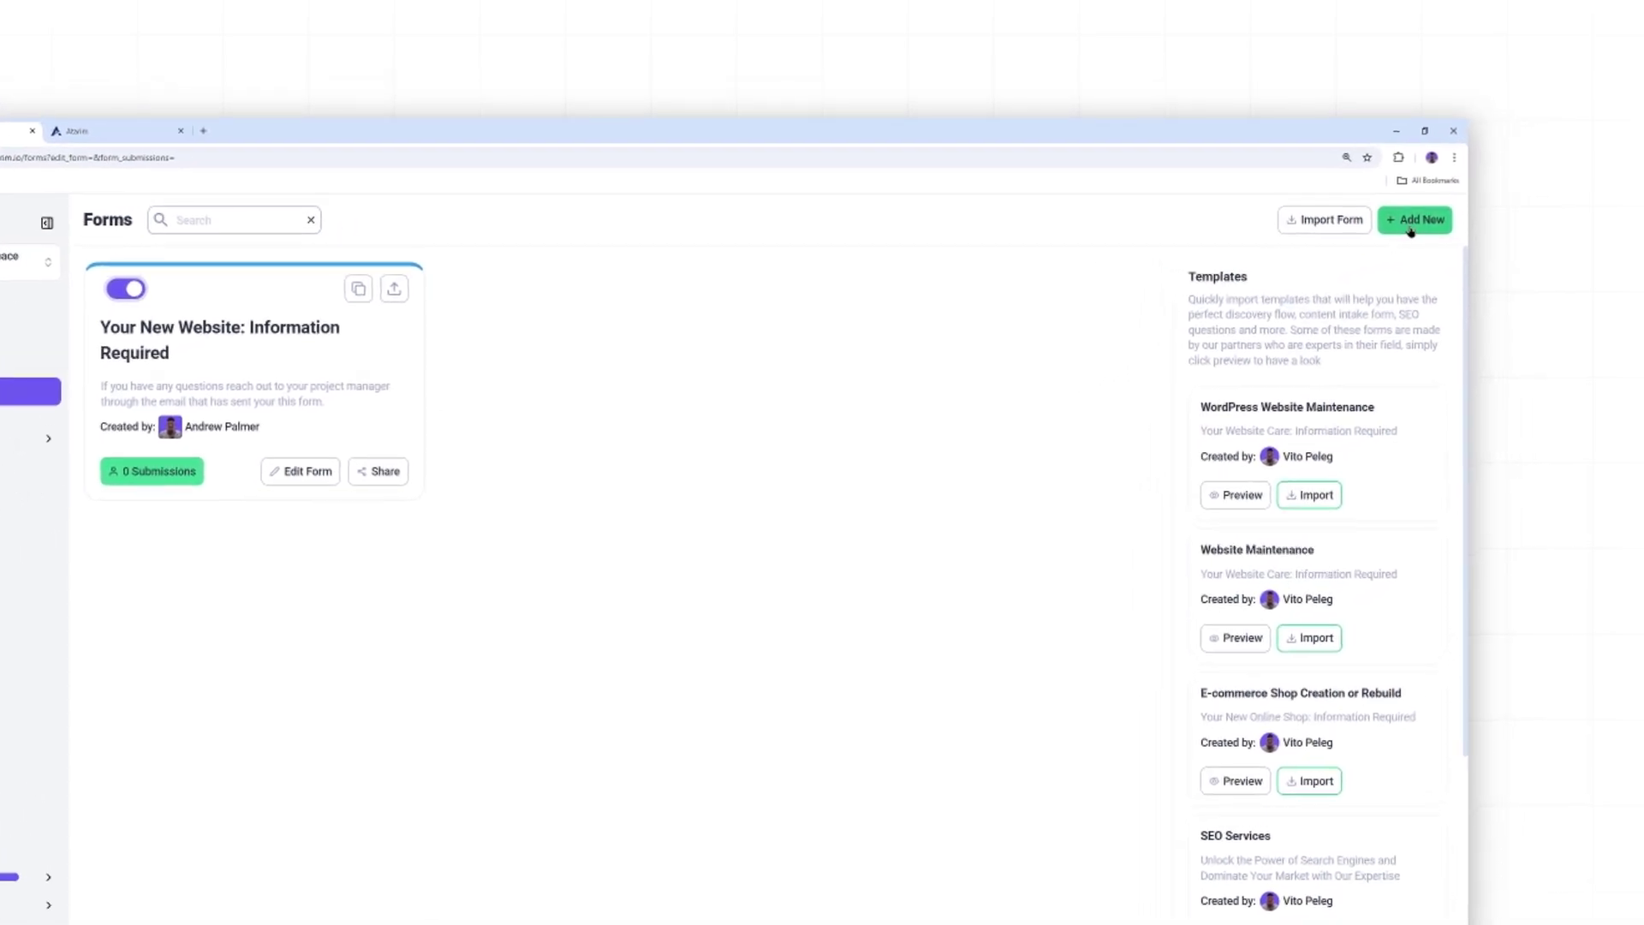
pyautogui.click(1410, 225)
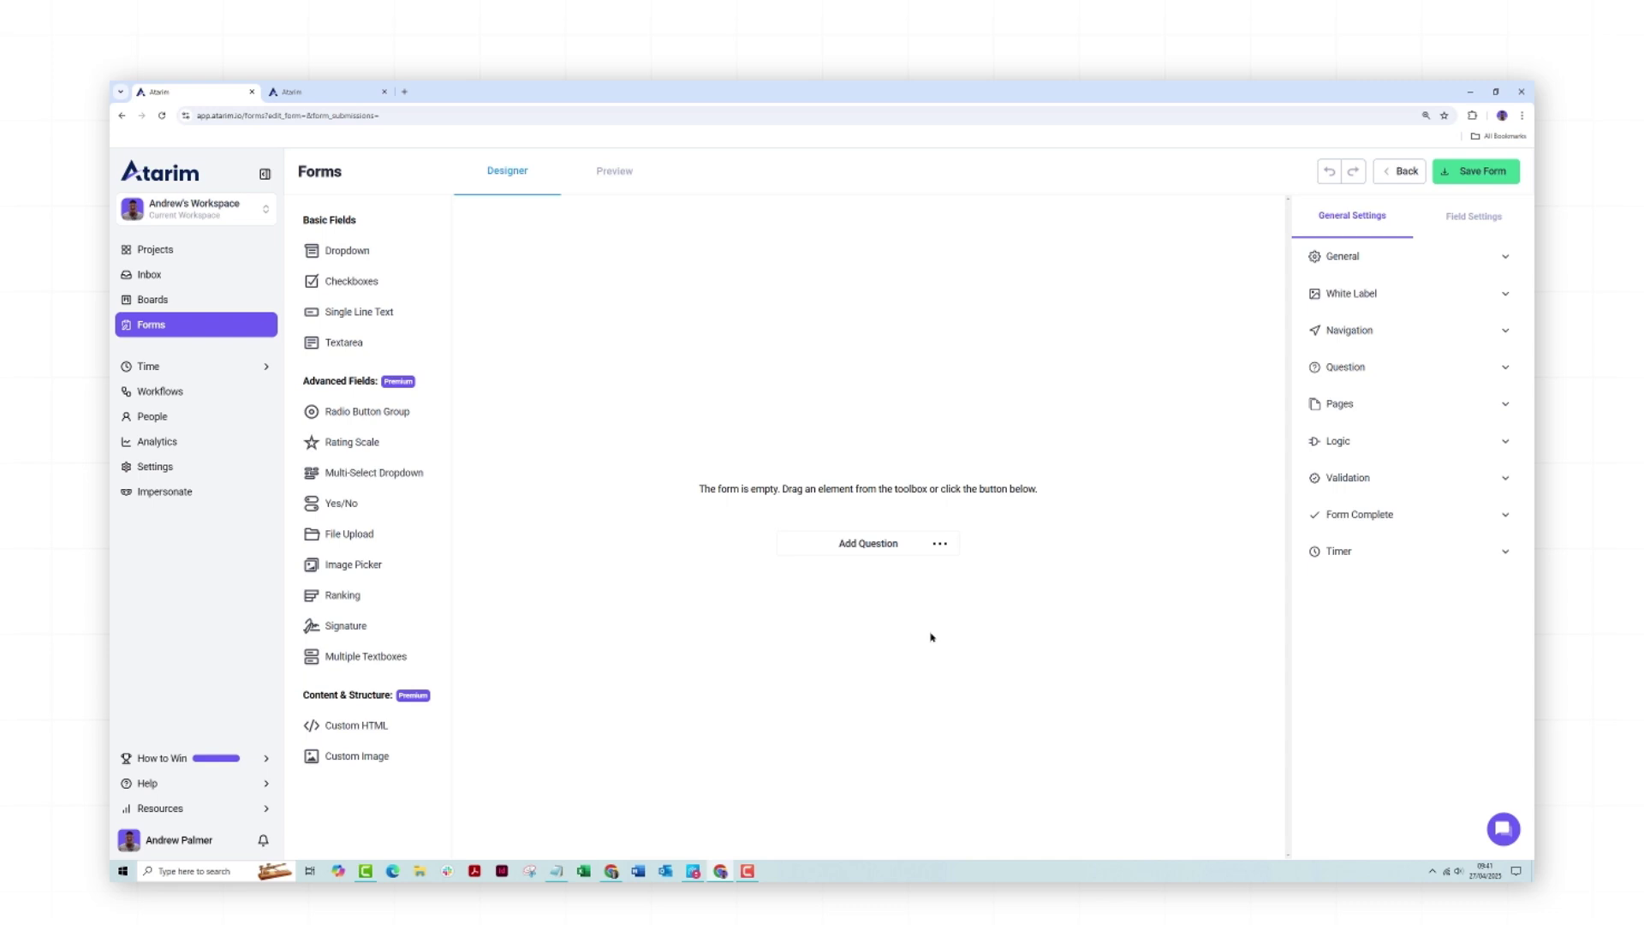
# Add a radio button group and a single-line text question, also trying dropdown and Yes/No fields
pyautogui.moveTo(390, 413); pyautogui.dragTo(824, 420)
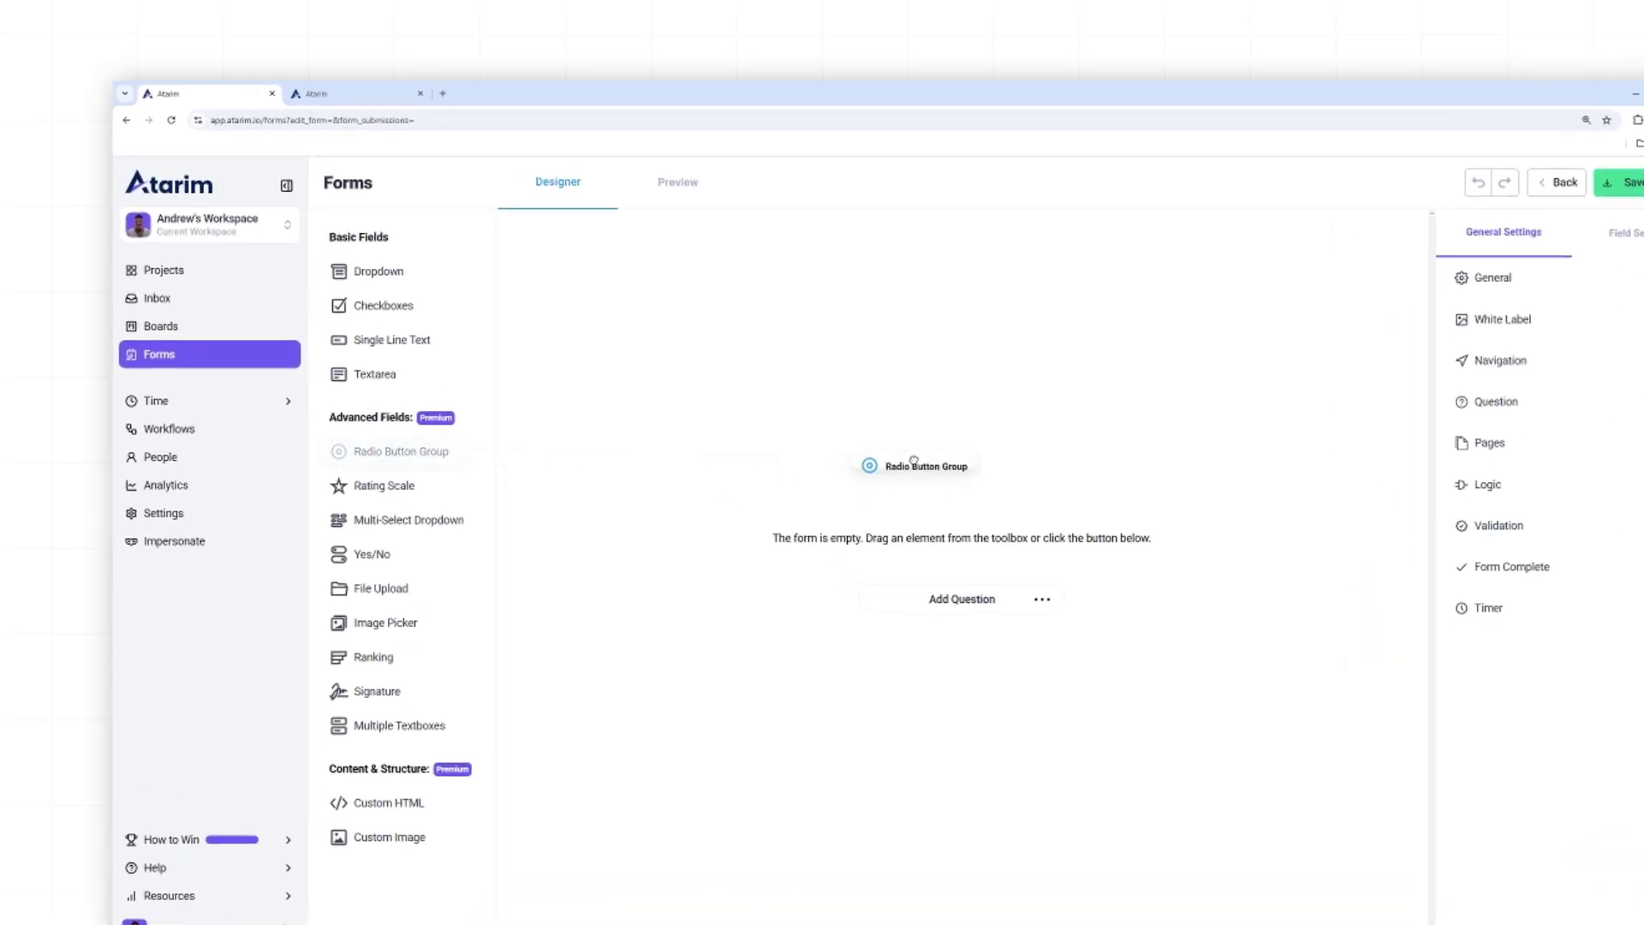
pyautogui.moveTo(523, 408); pyautogui.dragTo(916, 466)
pyautogui.moveTo(378, 270); pyautogui.dragTo(911, 396)
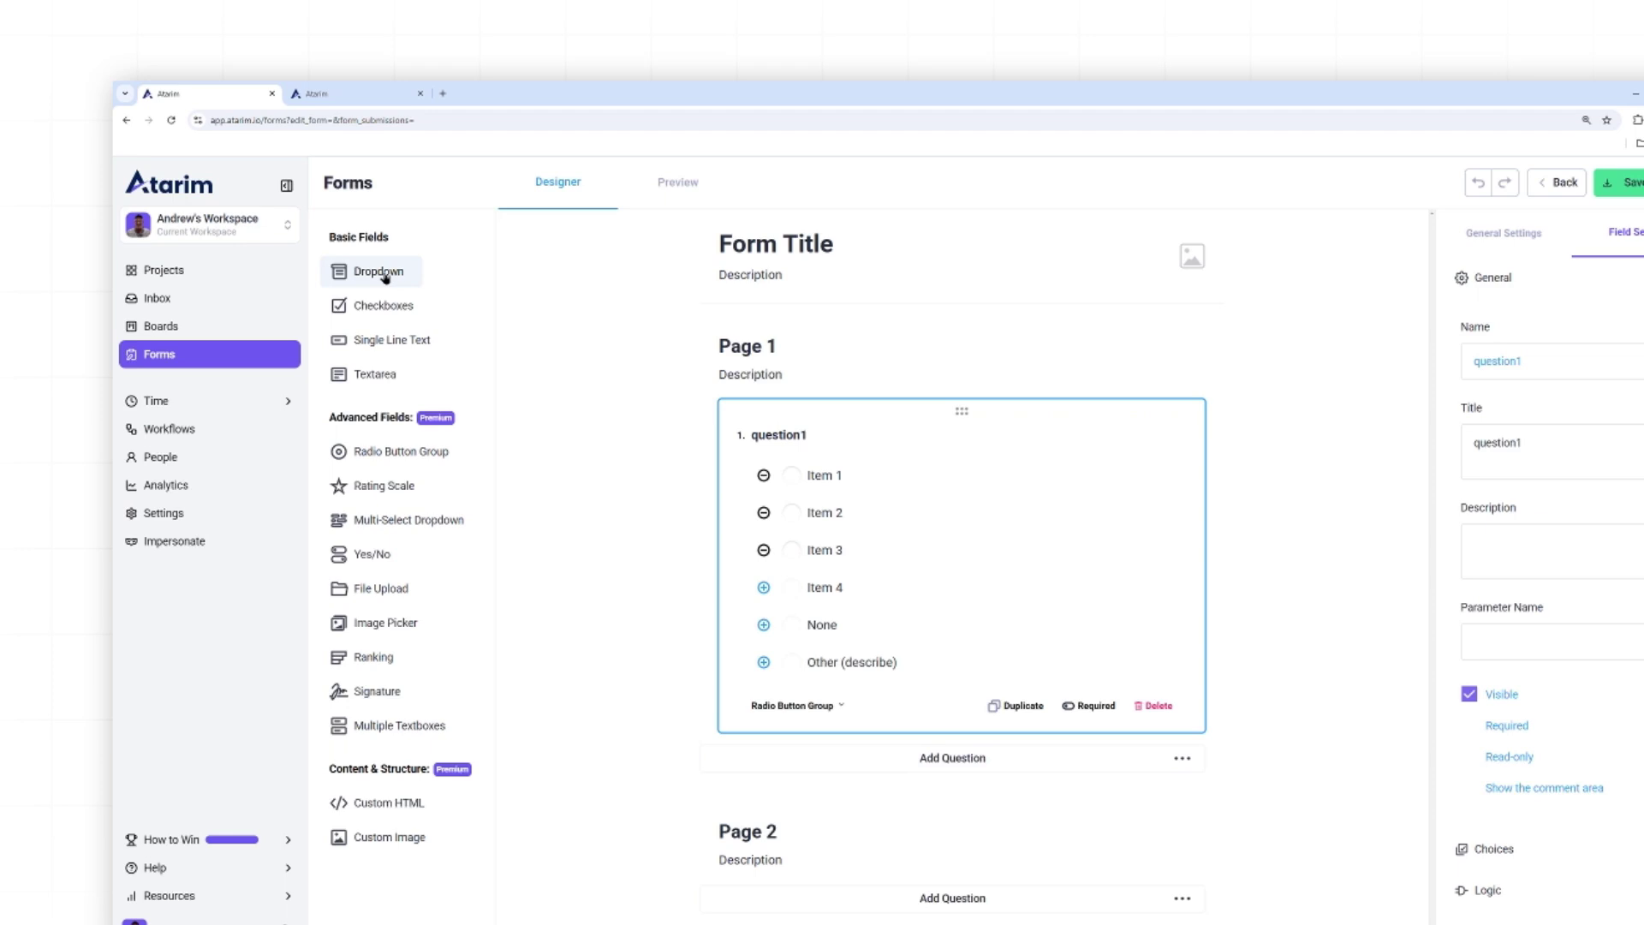
pyautogui.moveTo(368, 271); pyautogui.dragTo(883, 776)
pyautogui.click(884, 777)
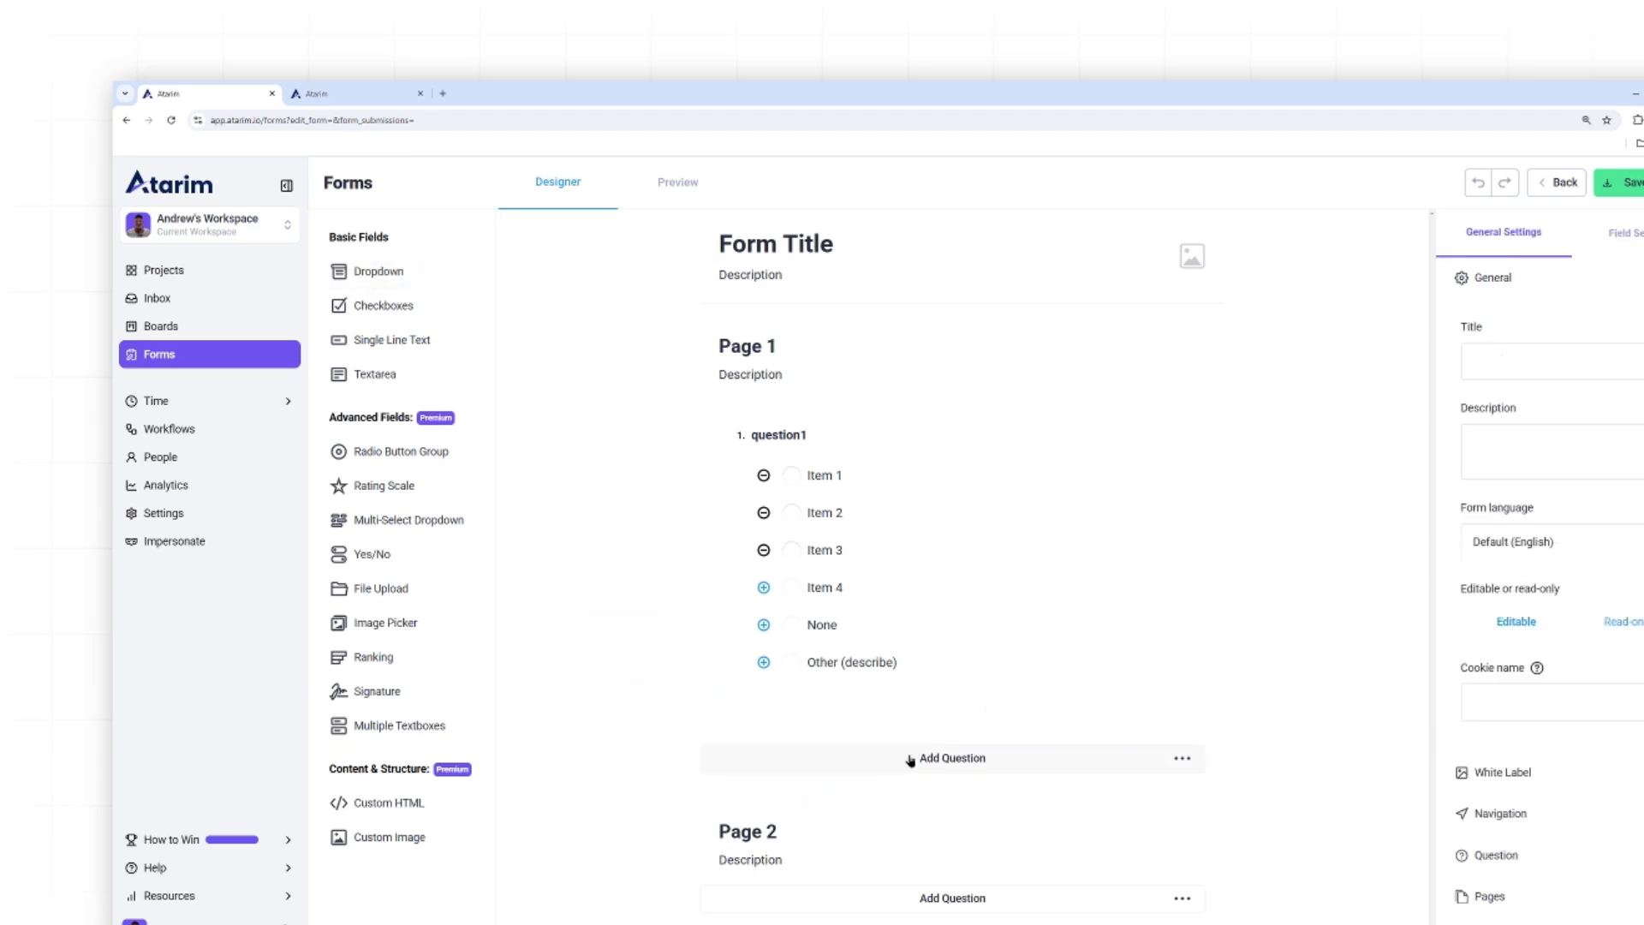
pyautogui.click(916, 759)
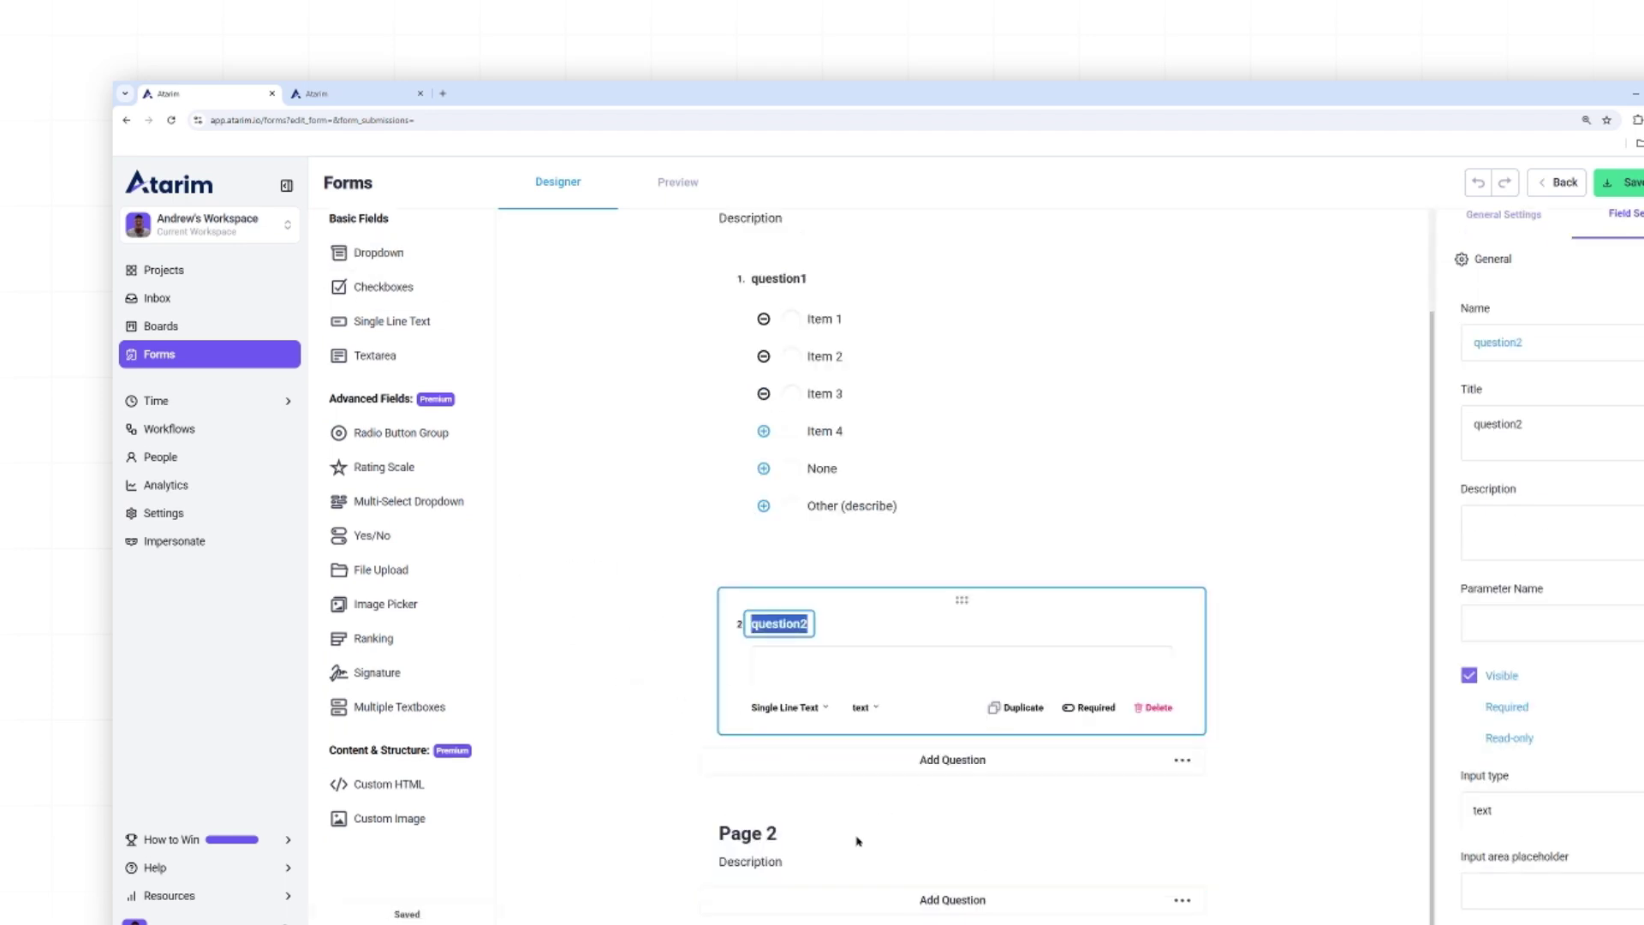
pyautogui.moveTo(375, 538); pyautogui.dragTo(925, 819)
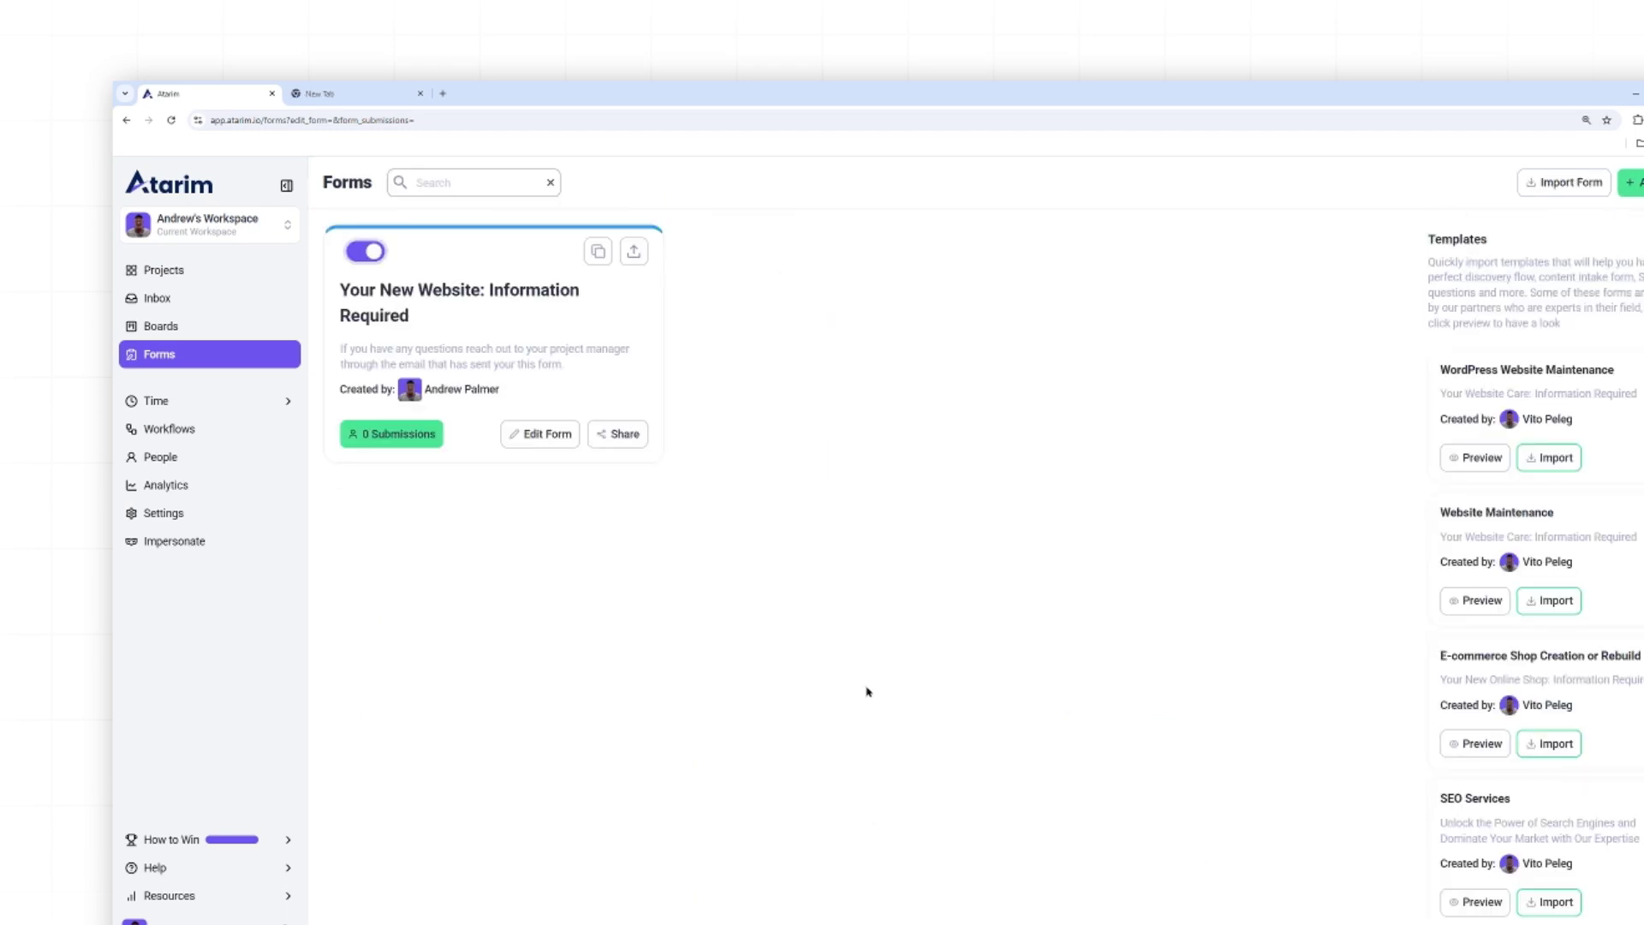
# Copy the 'Your New Website: Information Required' form's share link and preview the public form
pyautogui.click(620, 444)
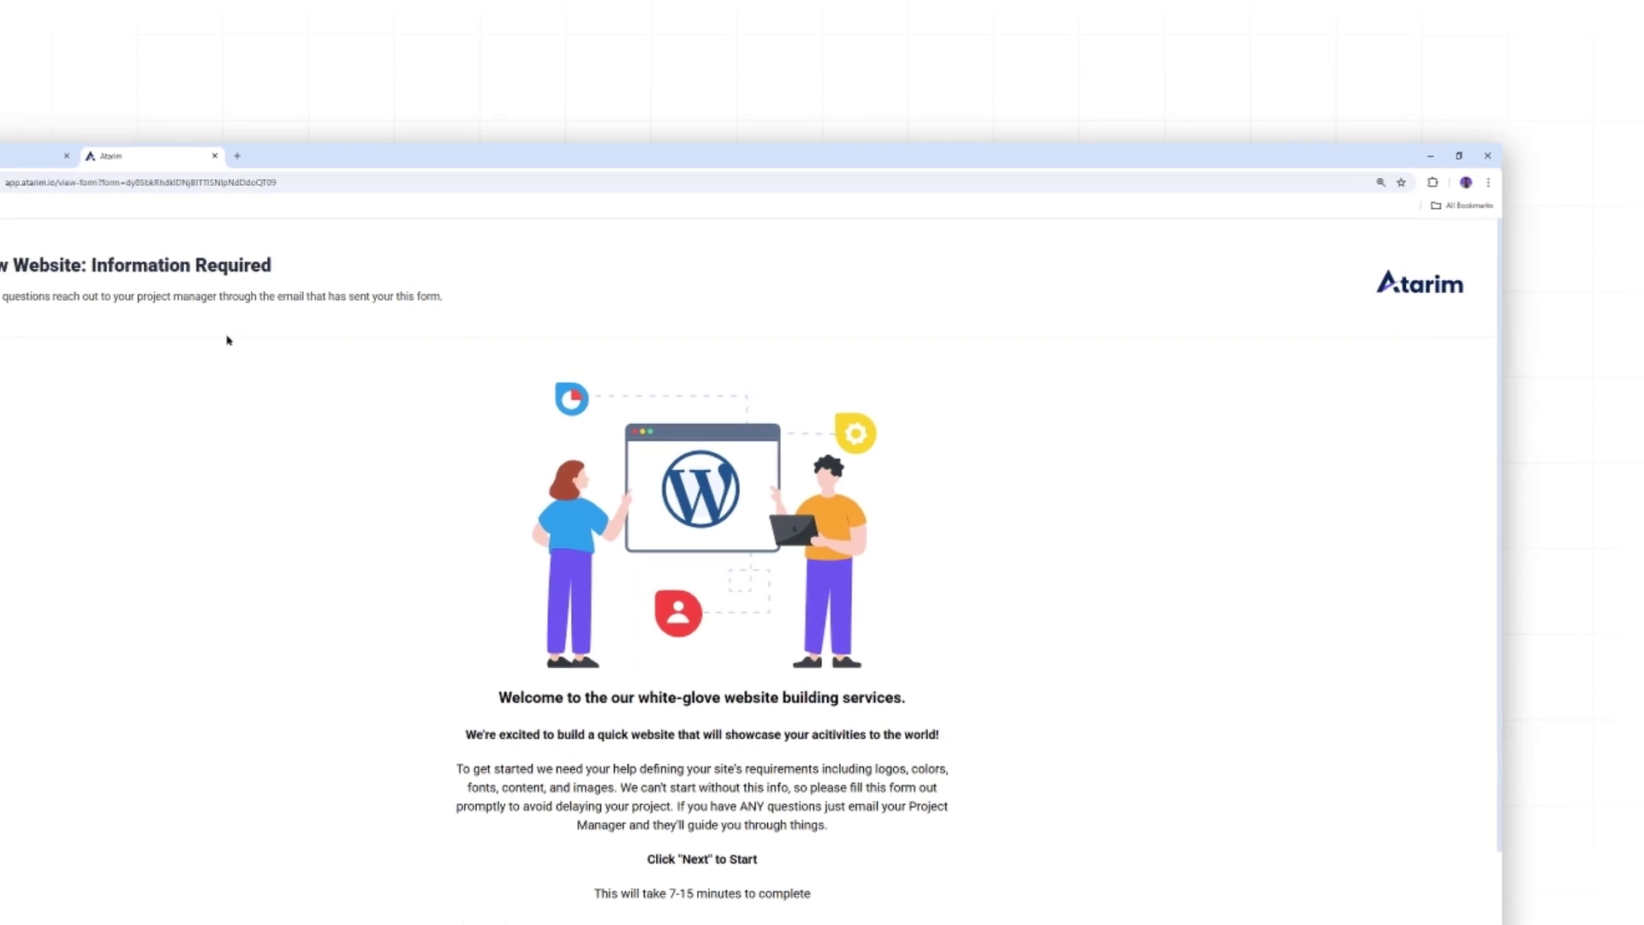
pyautogui.moveTo(81, 270); pyautogui.dragTo(281, 270)
pyautogui.click(590, 235)
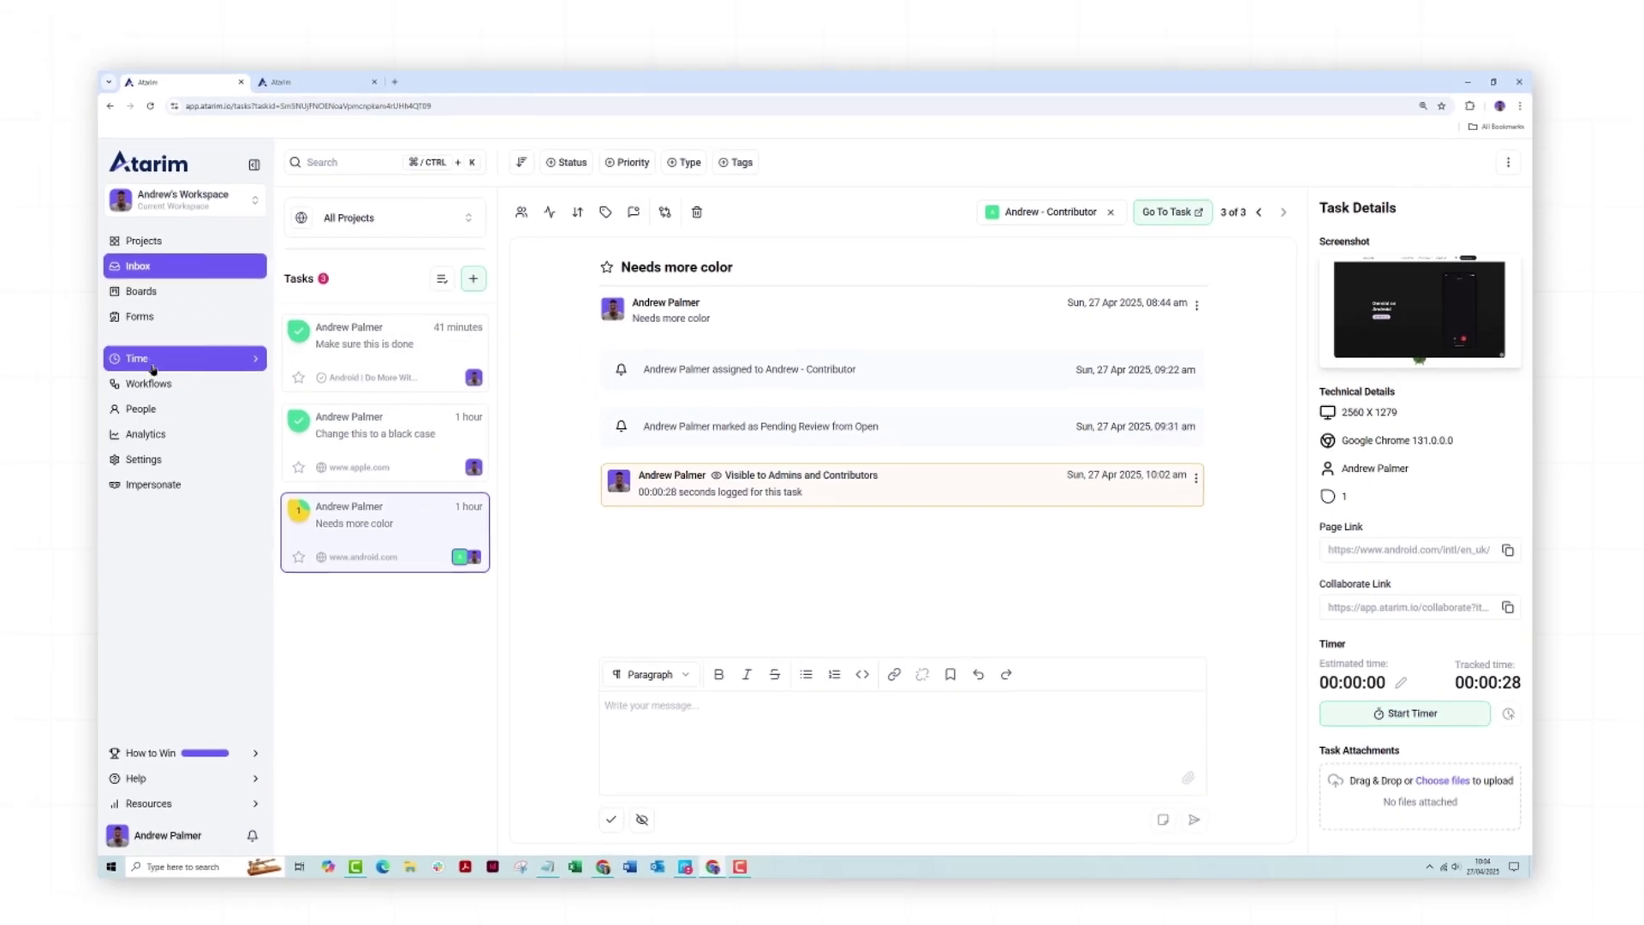
# Open the Time Entries page and bring up the Add Entry dialog for a manual time entry
pyautogui.moveTo(160, 371)
pyautogui.click(333, 403)
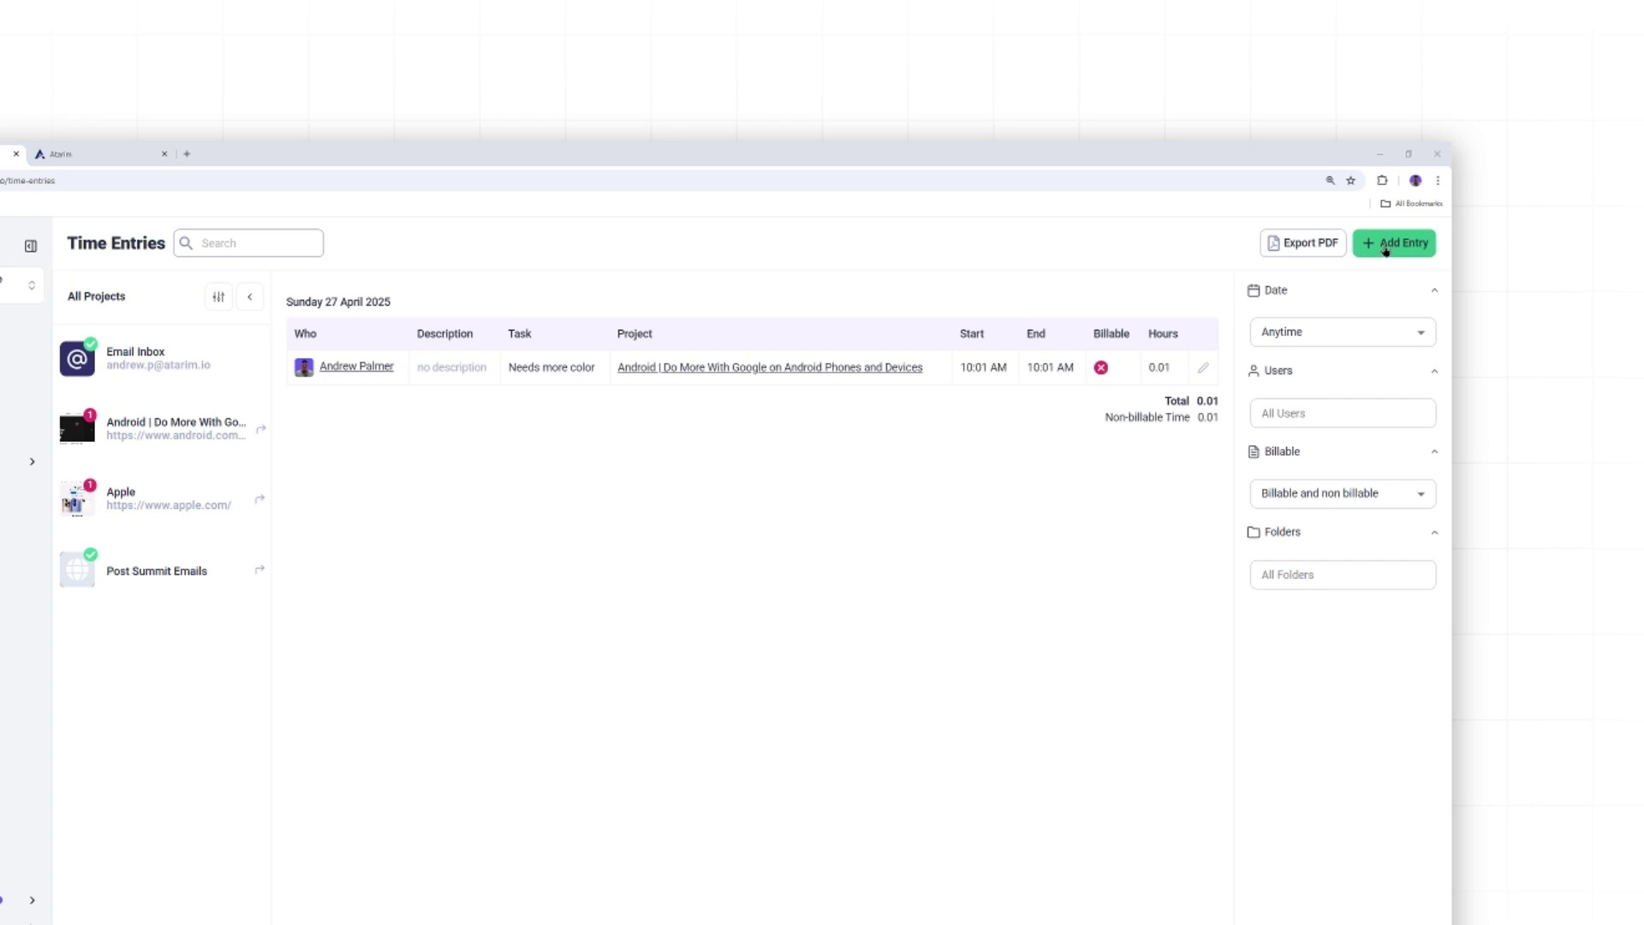
pyautogui.click(1386, 246)
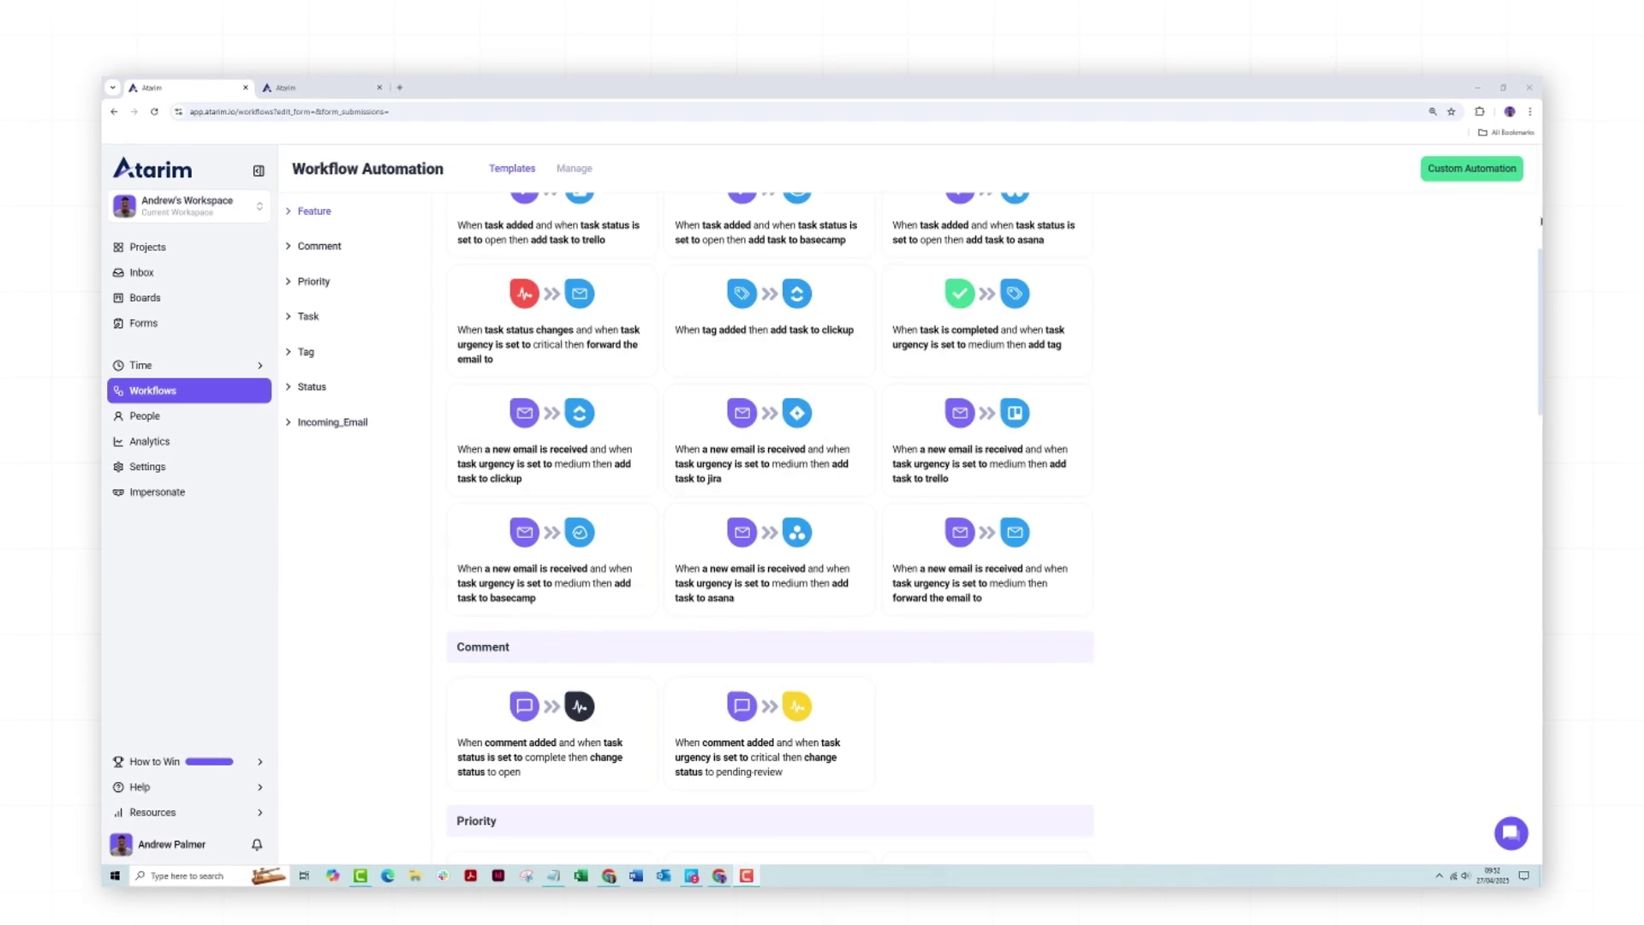
# Build a custom automation: Task added in Android triggers Change status to In Progress
pyautogui.click(1468, 168)
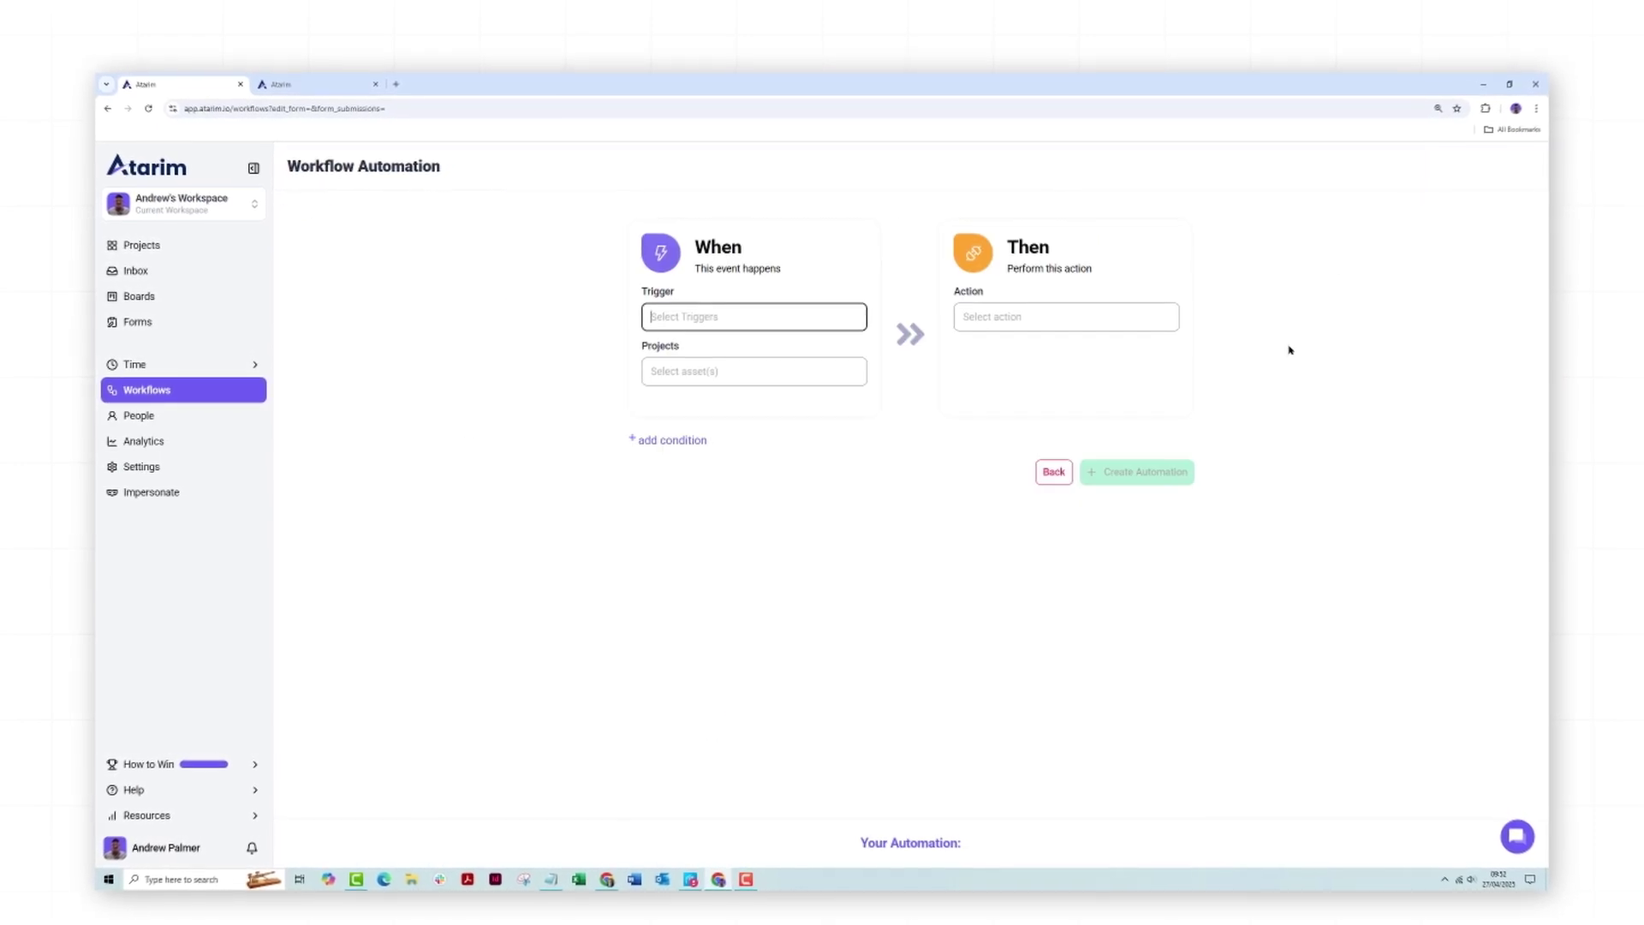
pyautogui.click(681, 351)
pyautogui.click(704, 373)
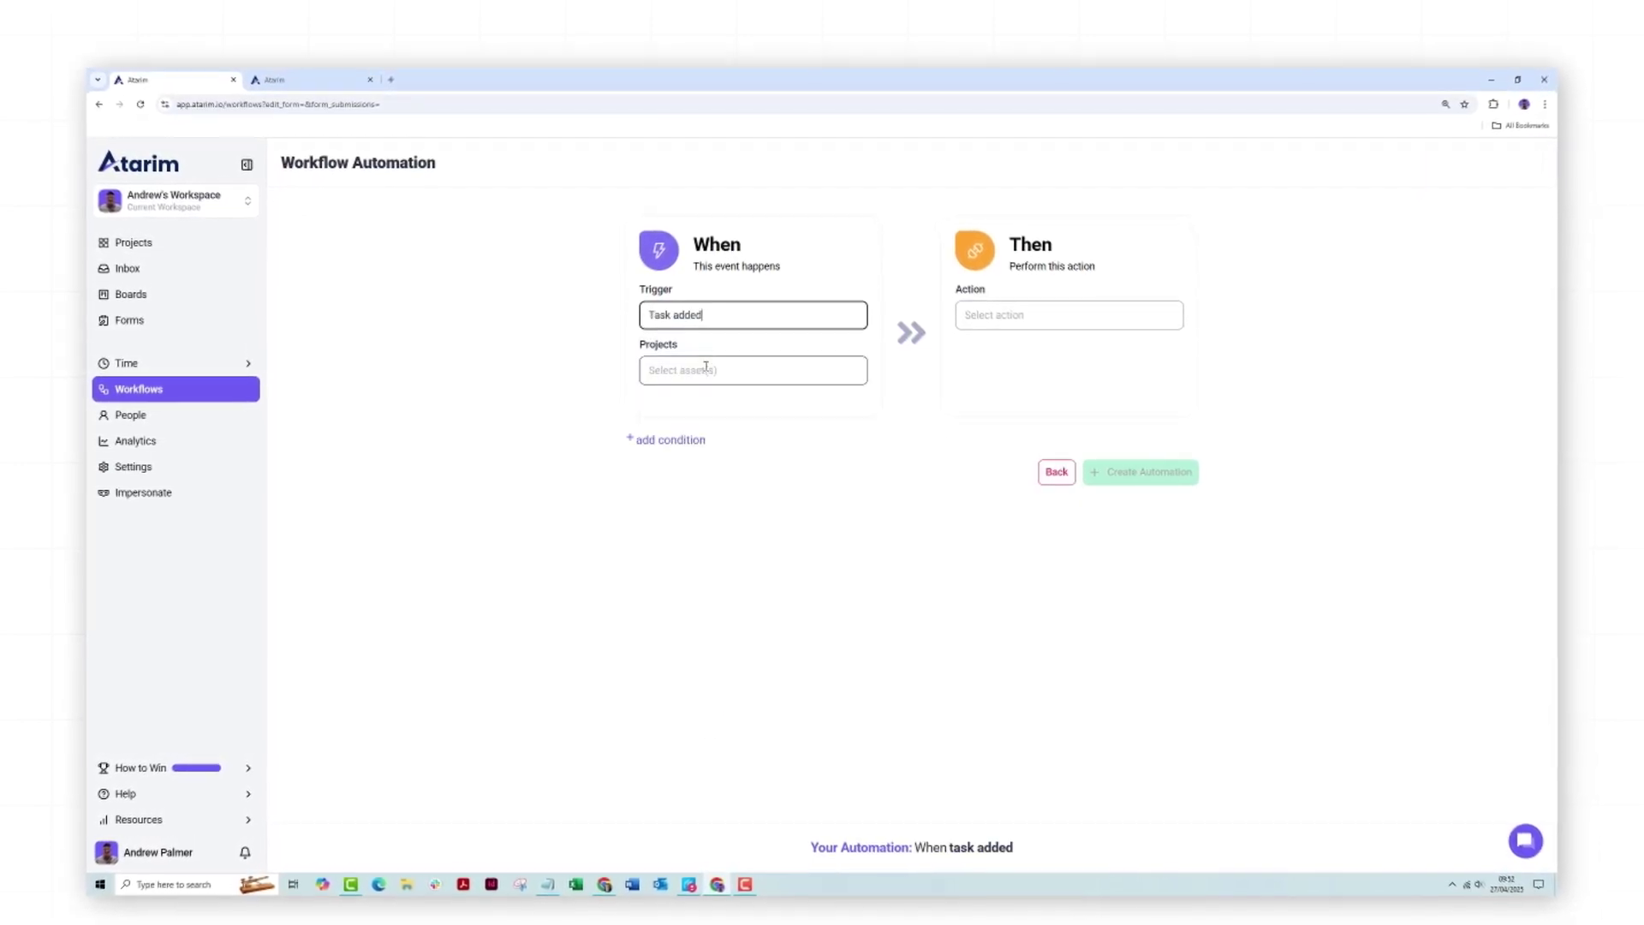
pyautogui.click(754, 442)
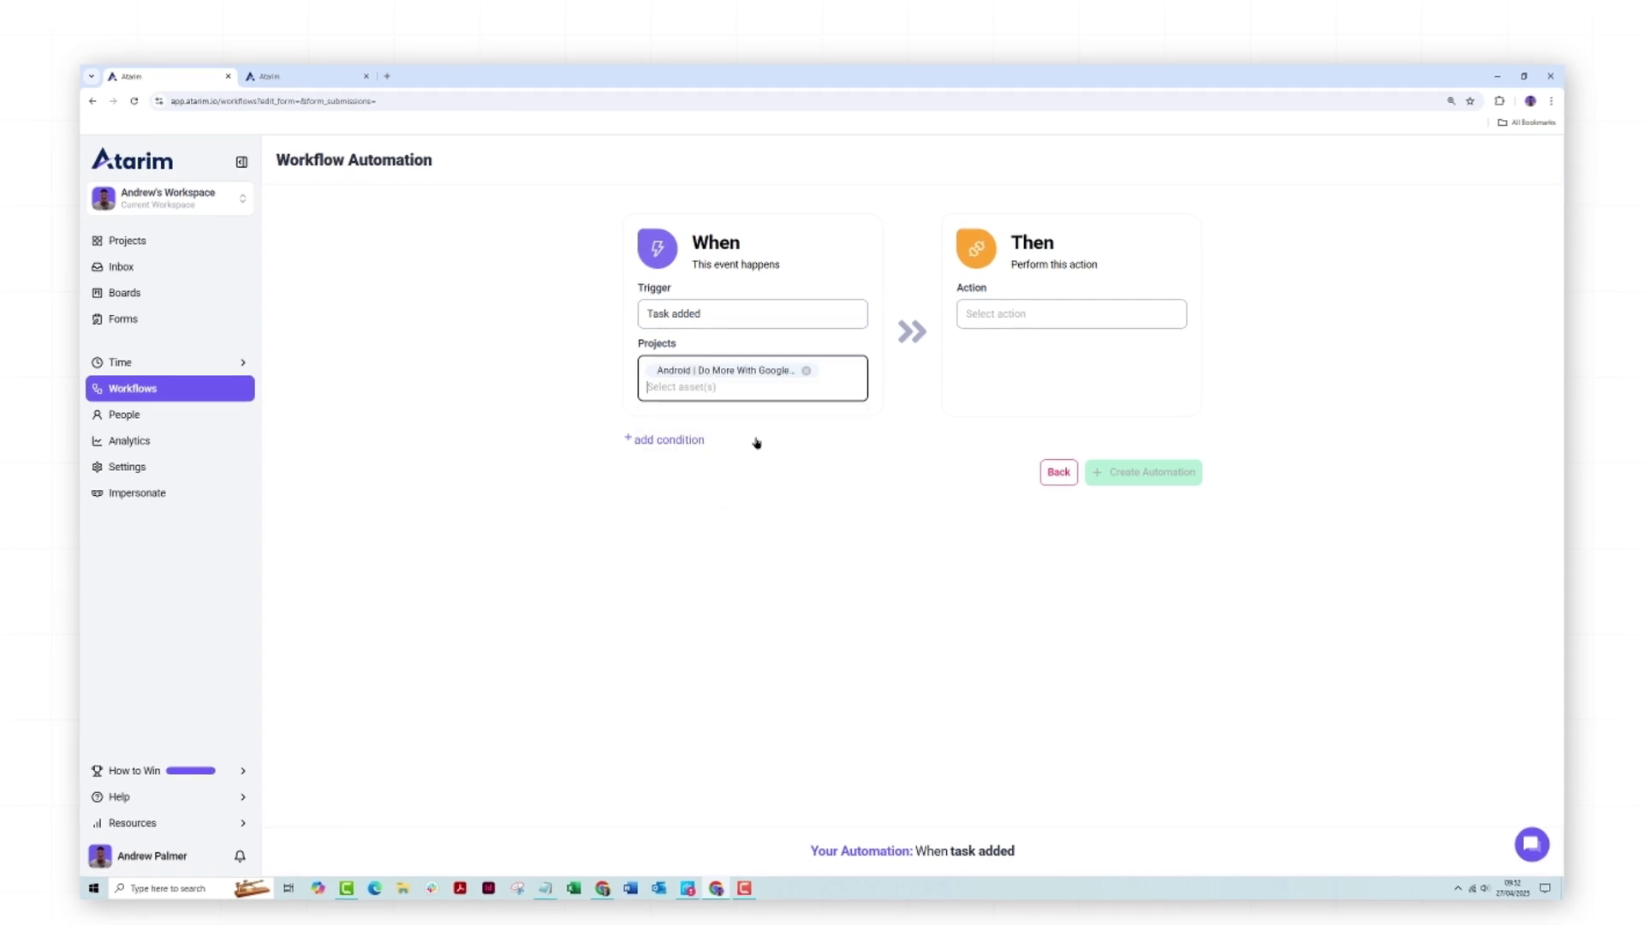
pyautogui.click(983, 312)
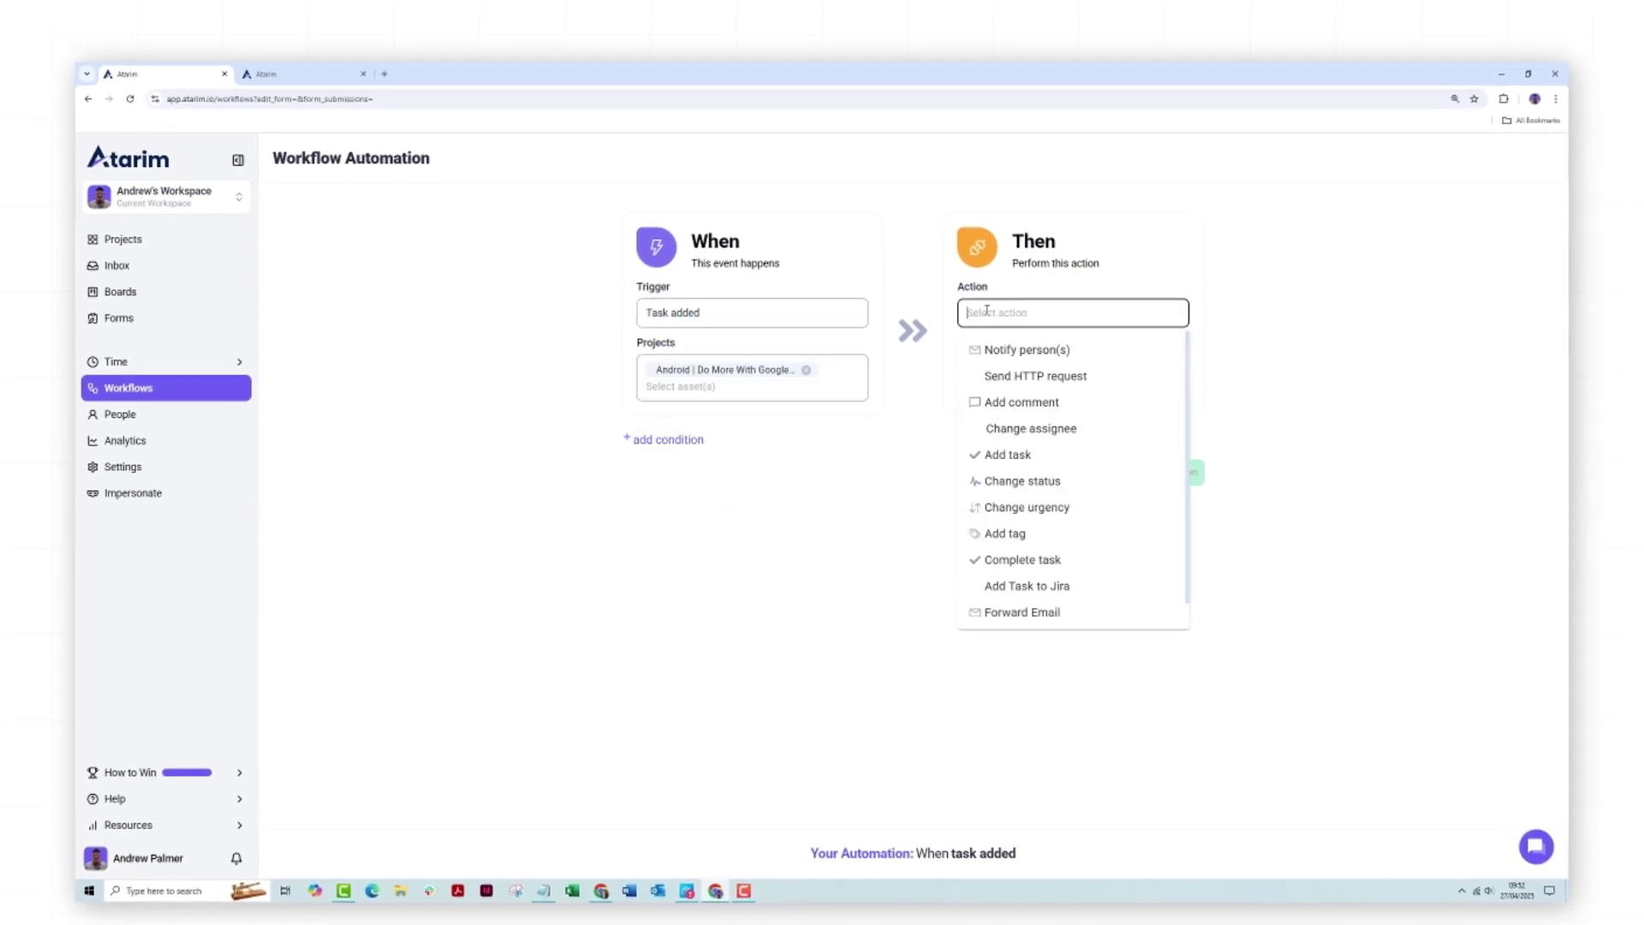
pyautogui.click(1012, 480)
pyautogui.click(988, 369)
pyautogui.click(998, 428)
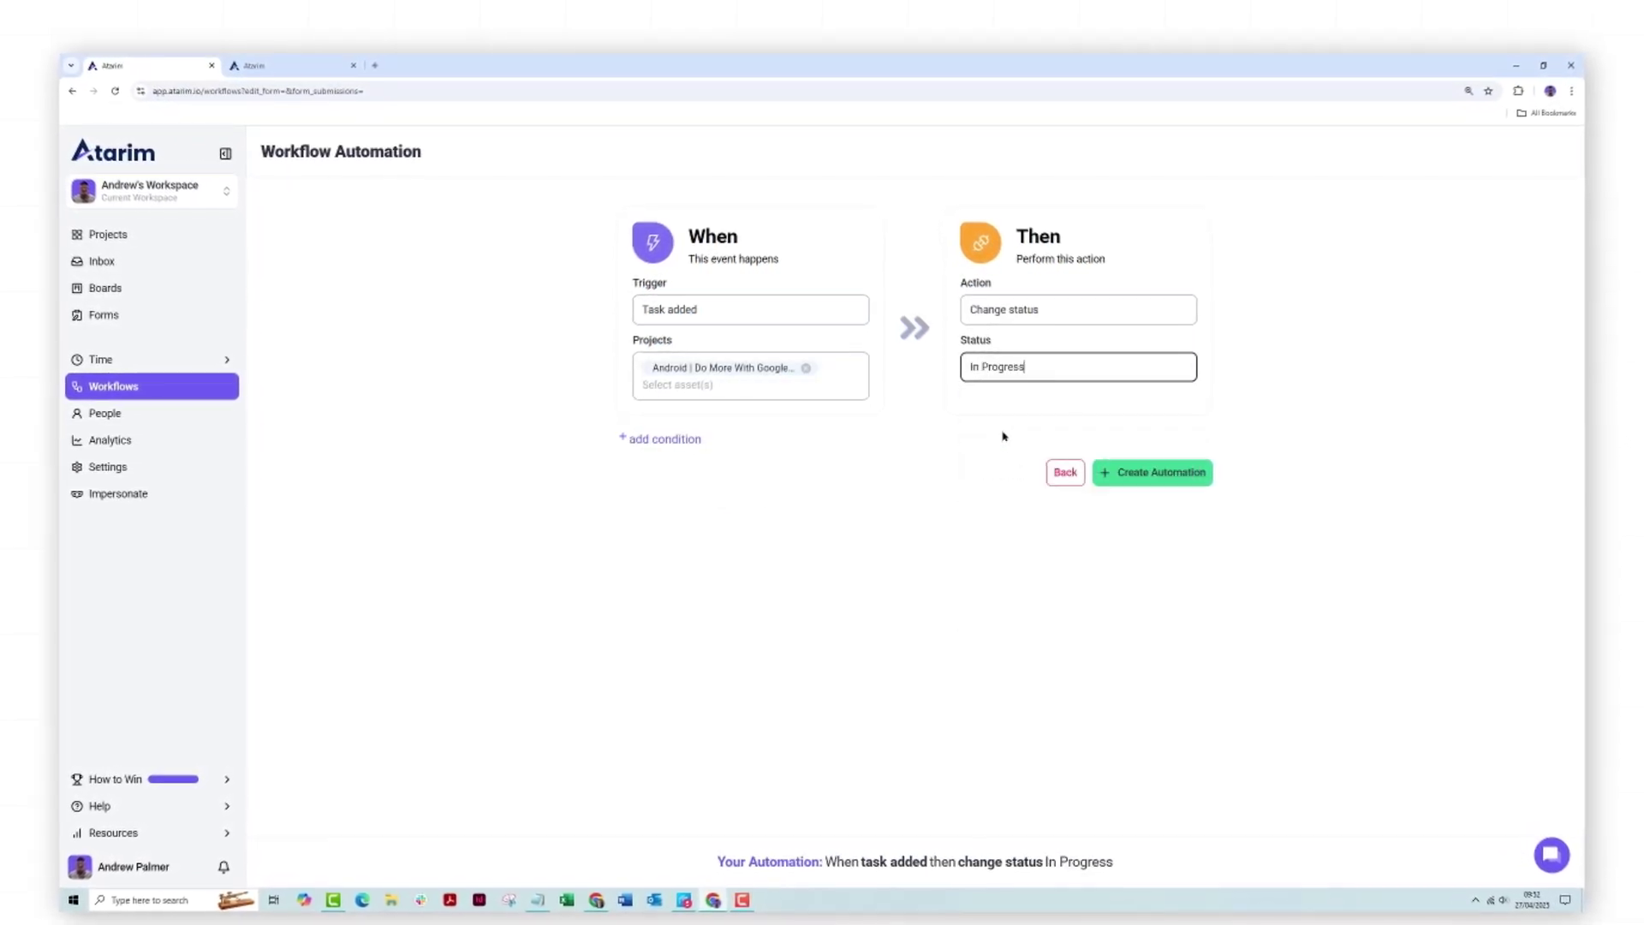
pyautogui.click(1133, 478)
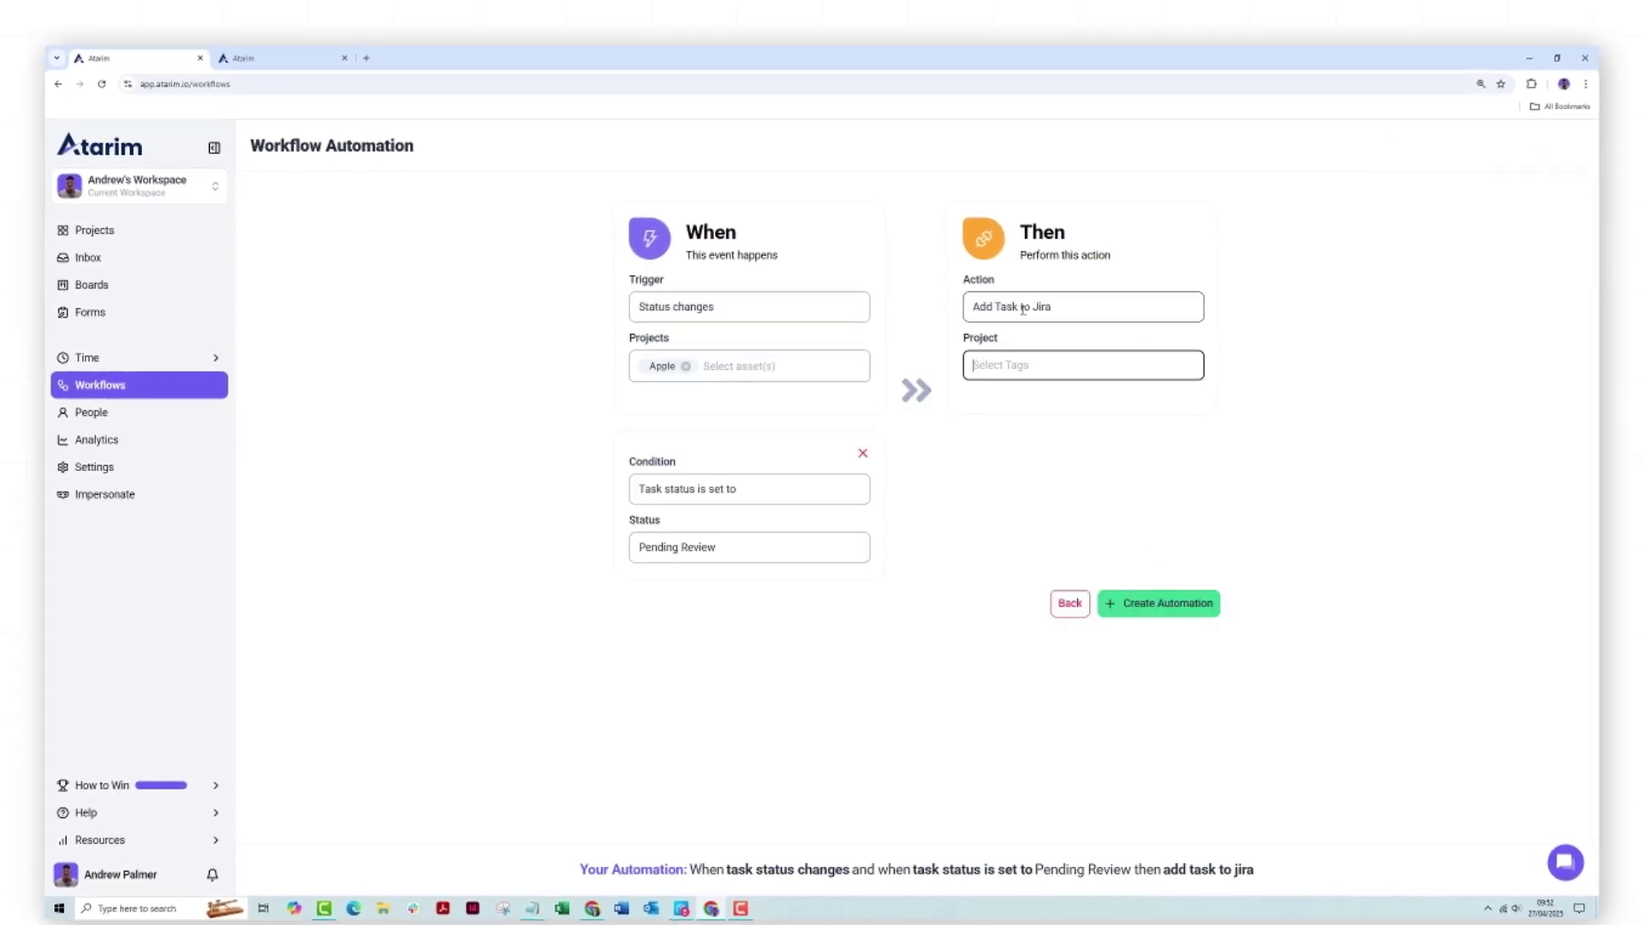
pyautogui.click(1080, 306)
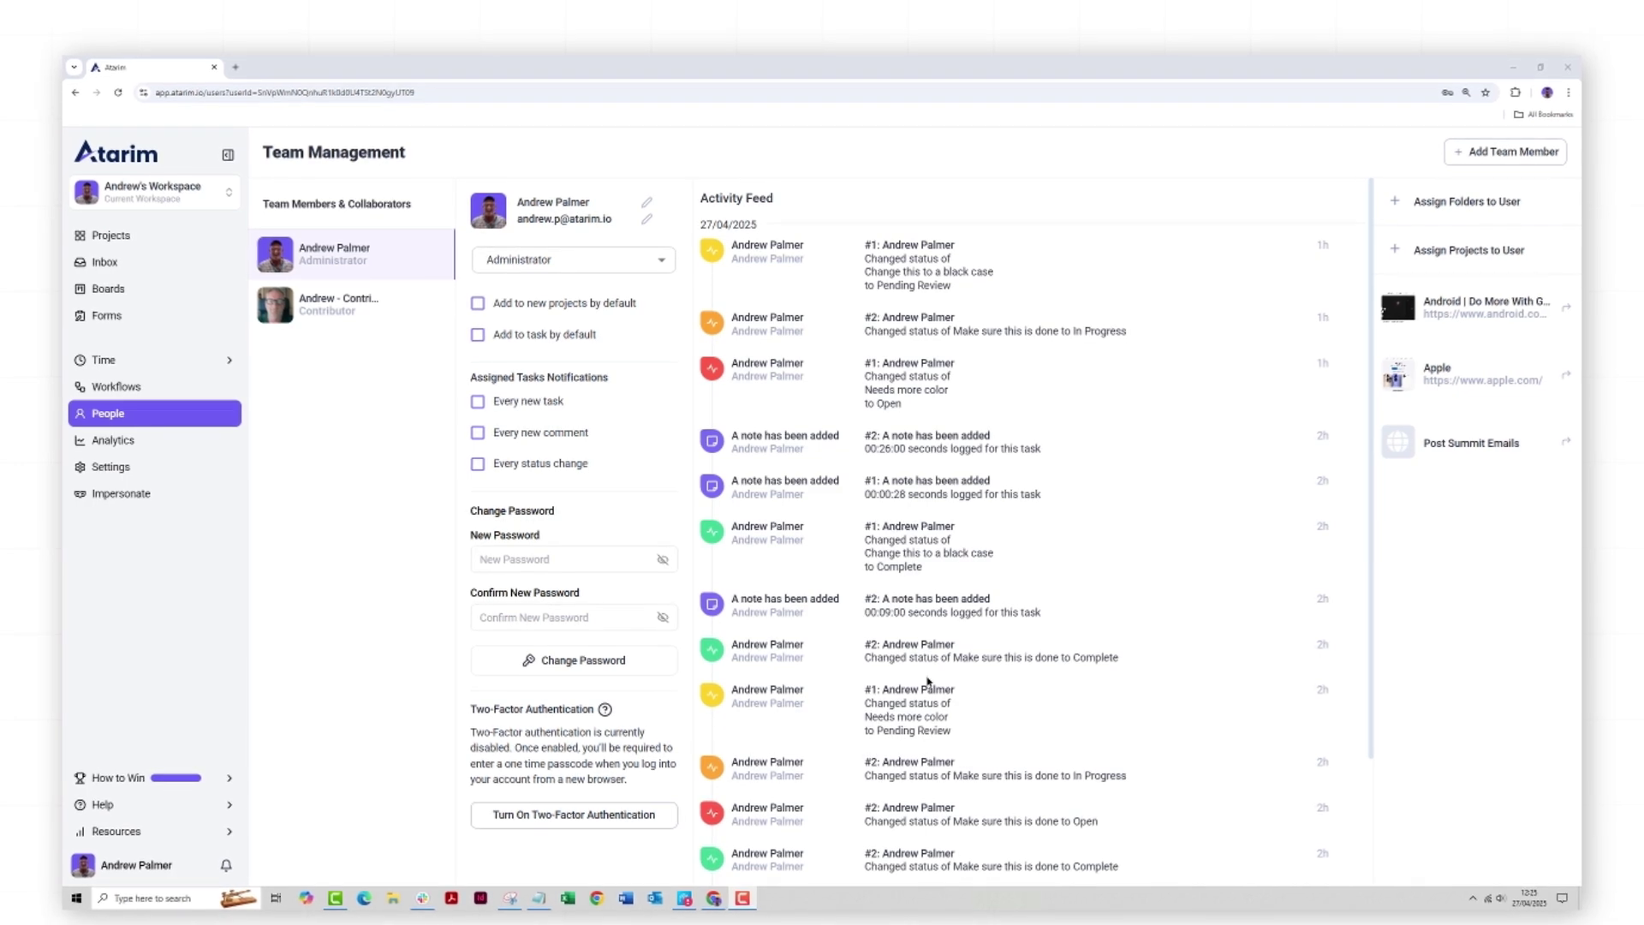
# Review the administrator's assignable projects, then open the Apple project's website for feedback review
pyautogui.click(1404, 250)
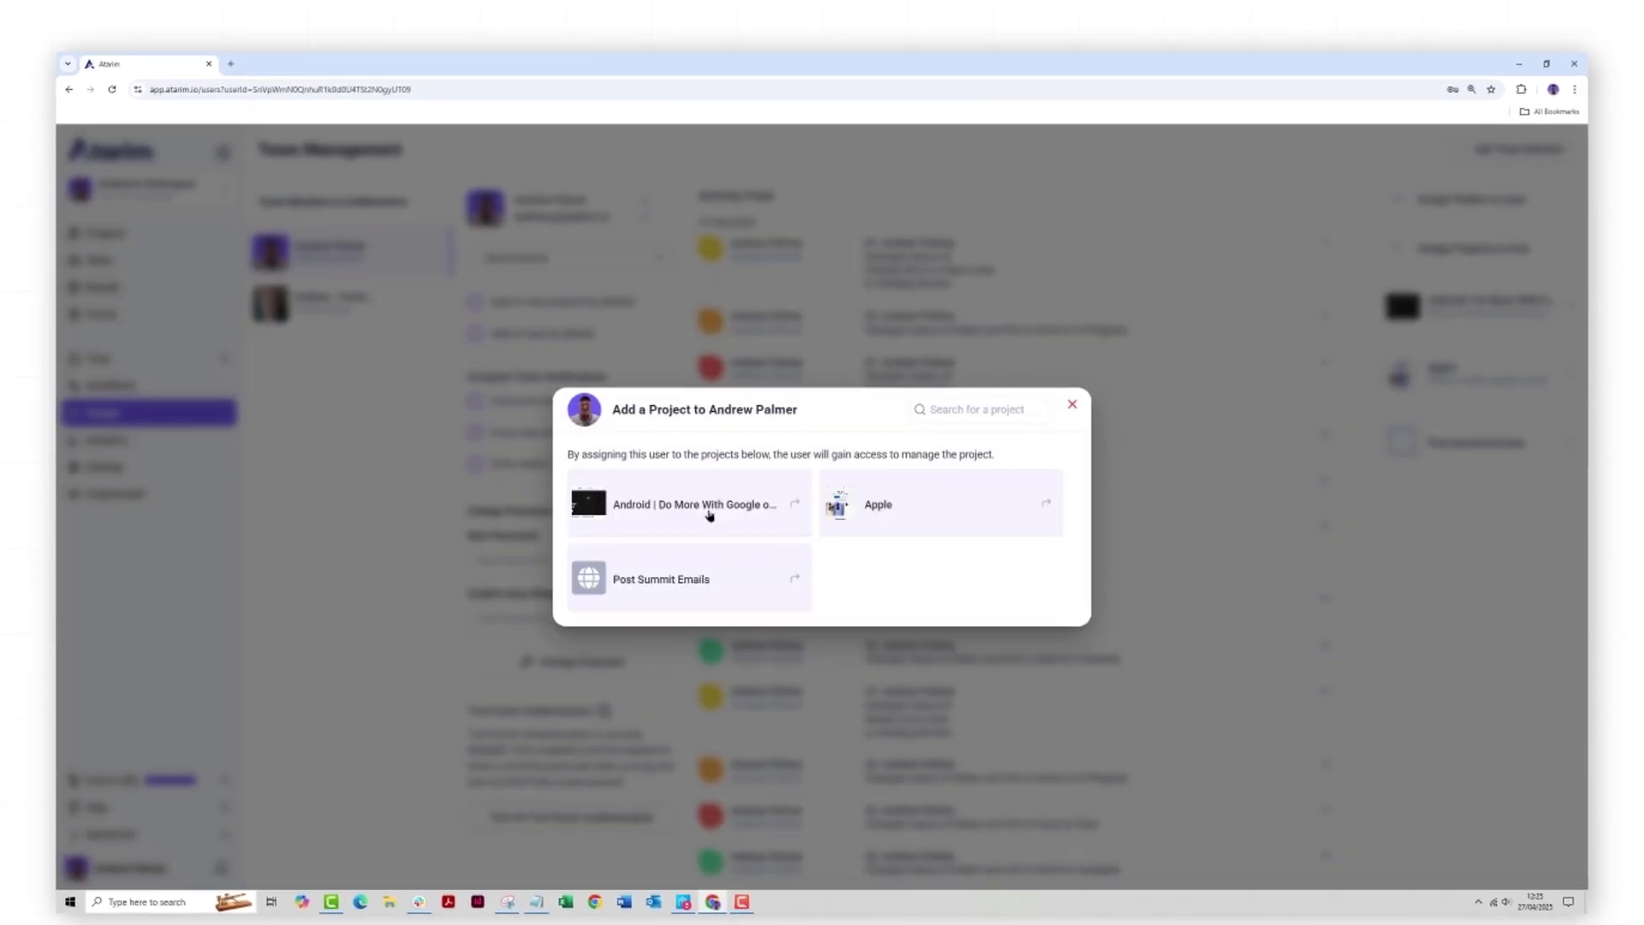
pyautogui.click(1361, 356)
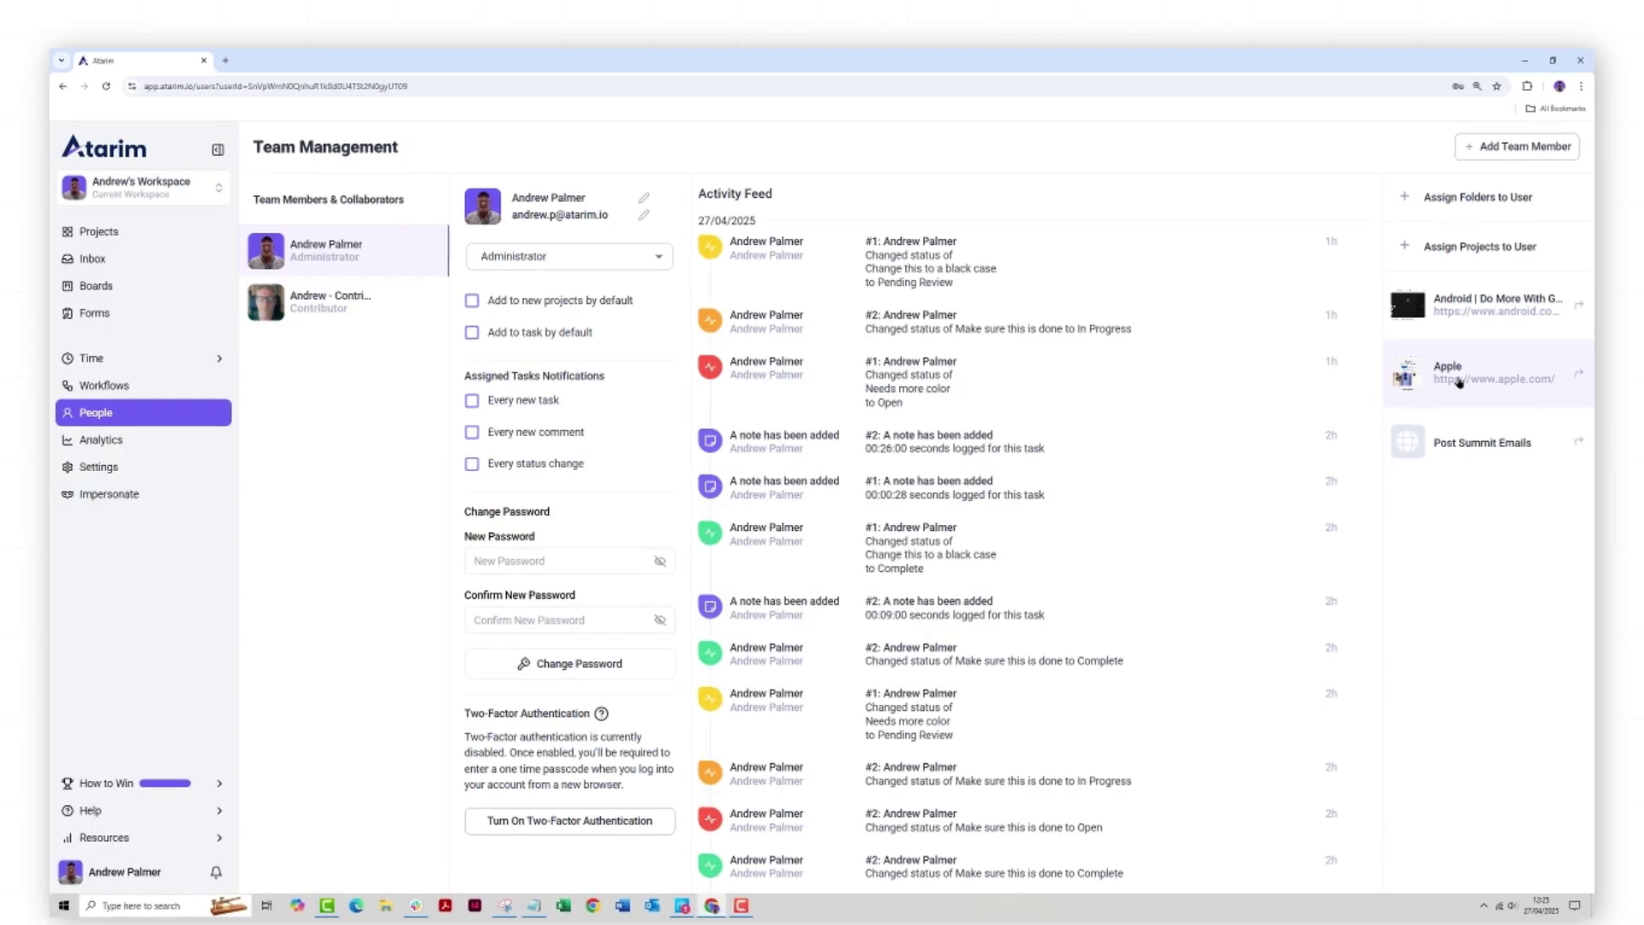
pyautogui.click(1576, 374)
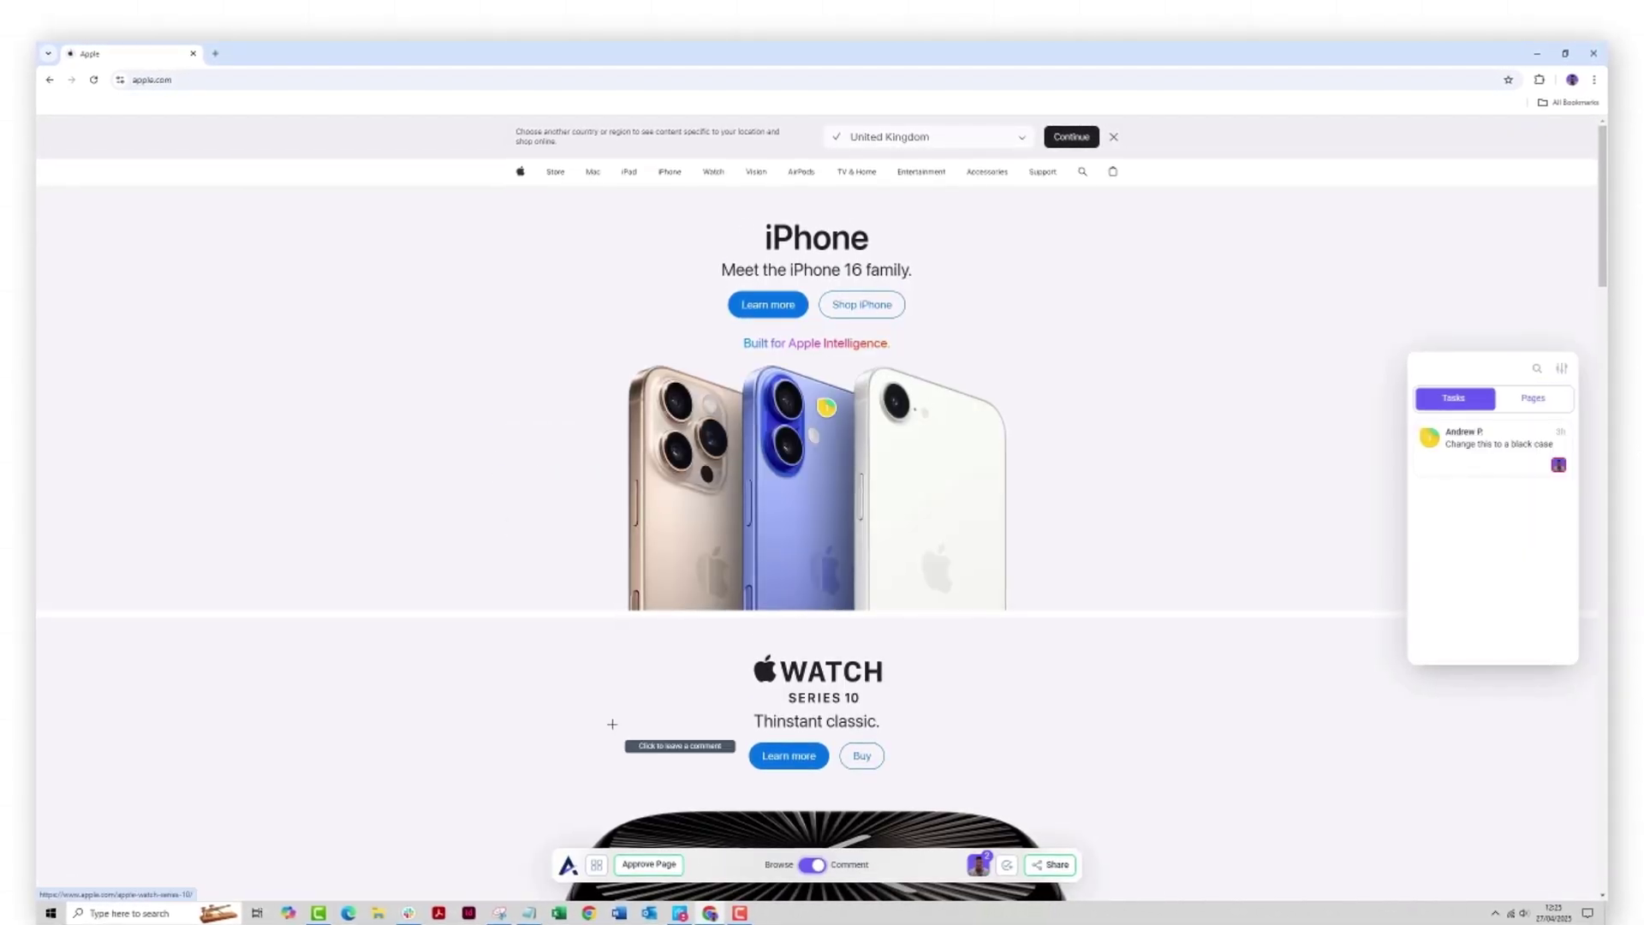
# Leave the Apple site's review view via the Atarim logo on the bottom toolbar
pyautogui.click(568, 863)
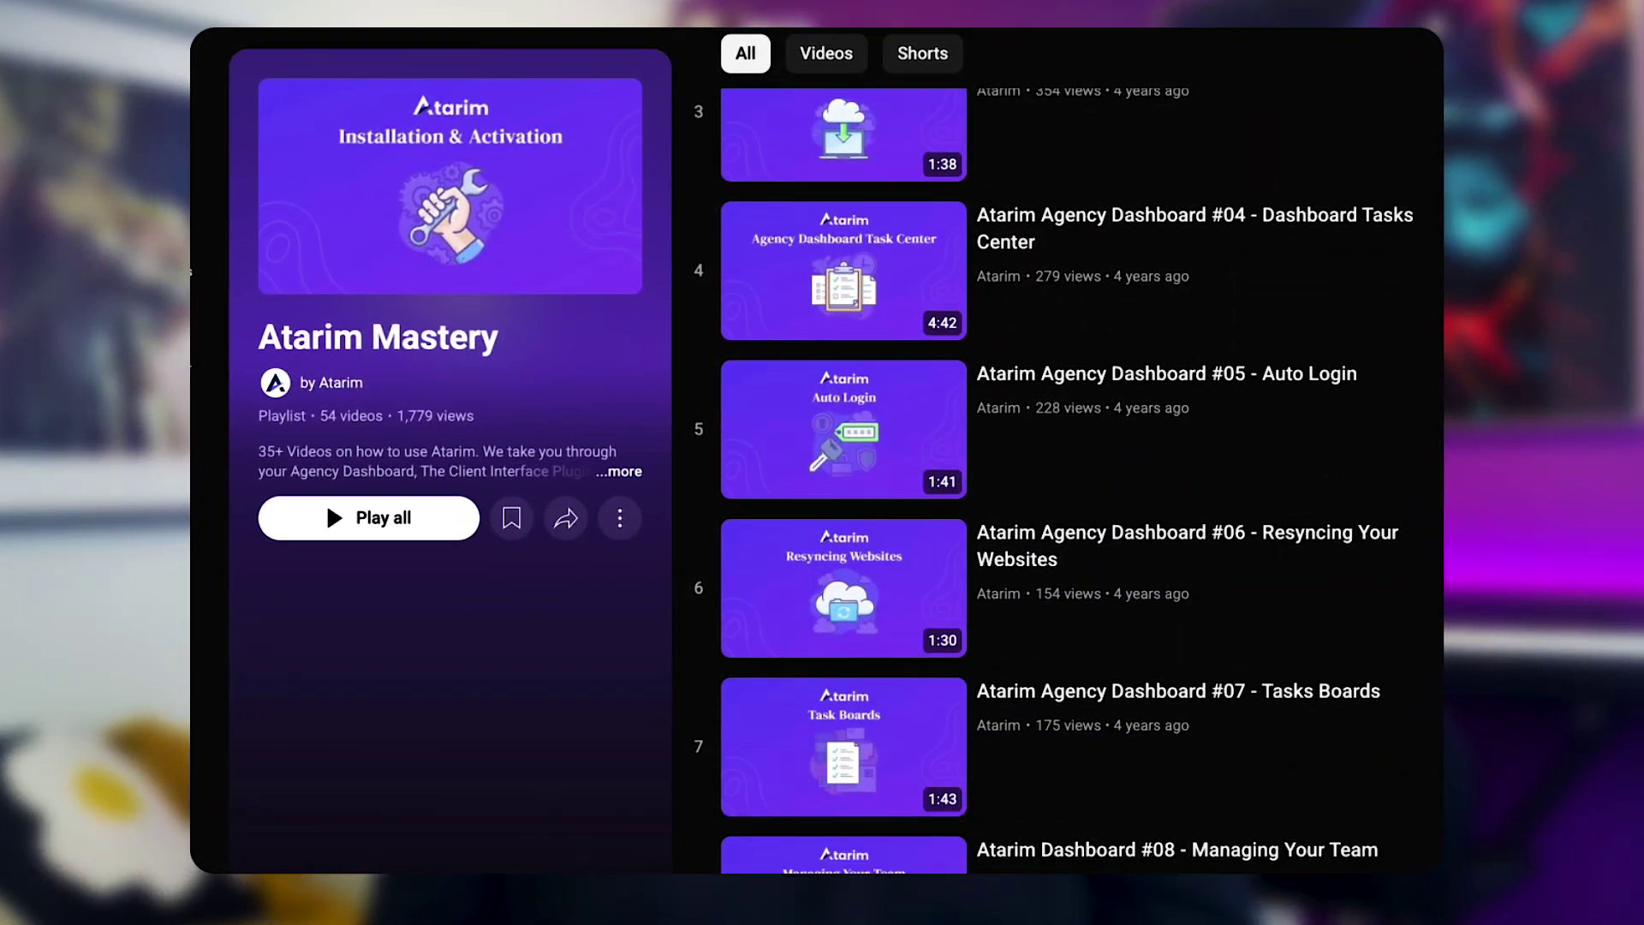
pyautogui.scroll(-8, 1062, 479)
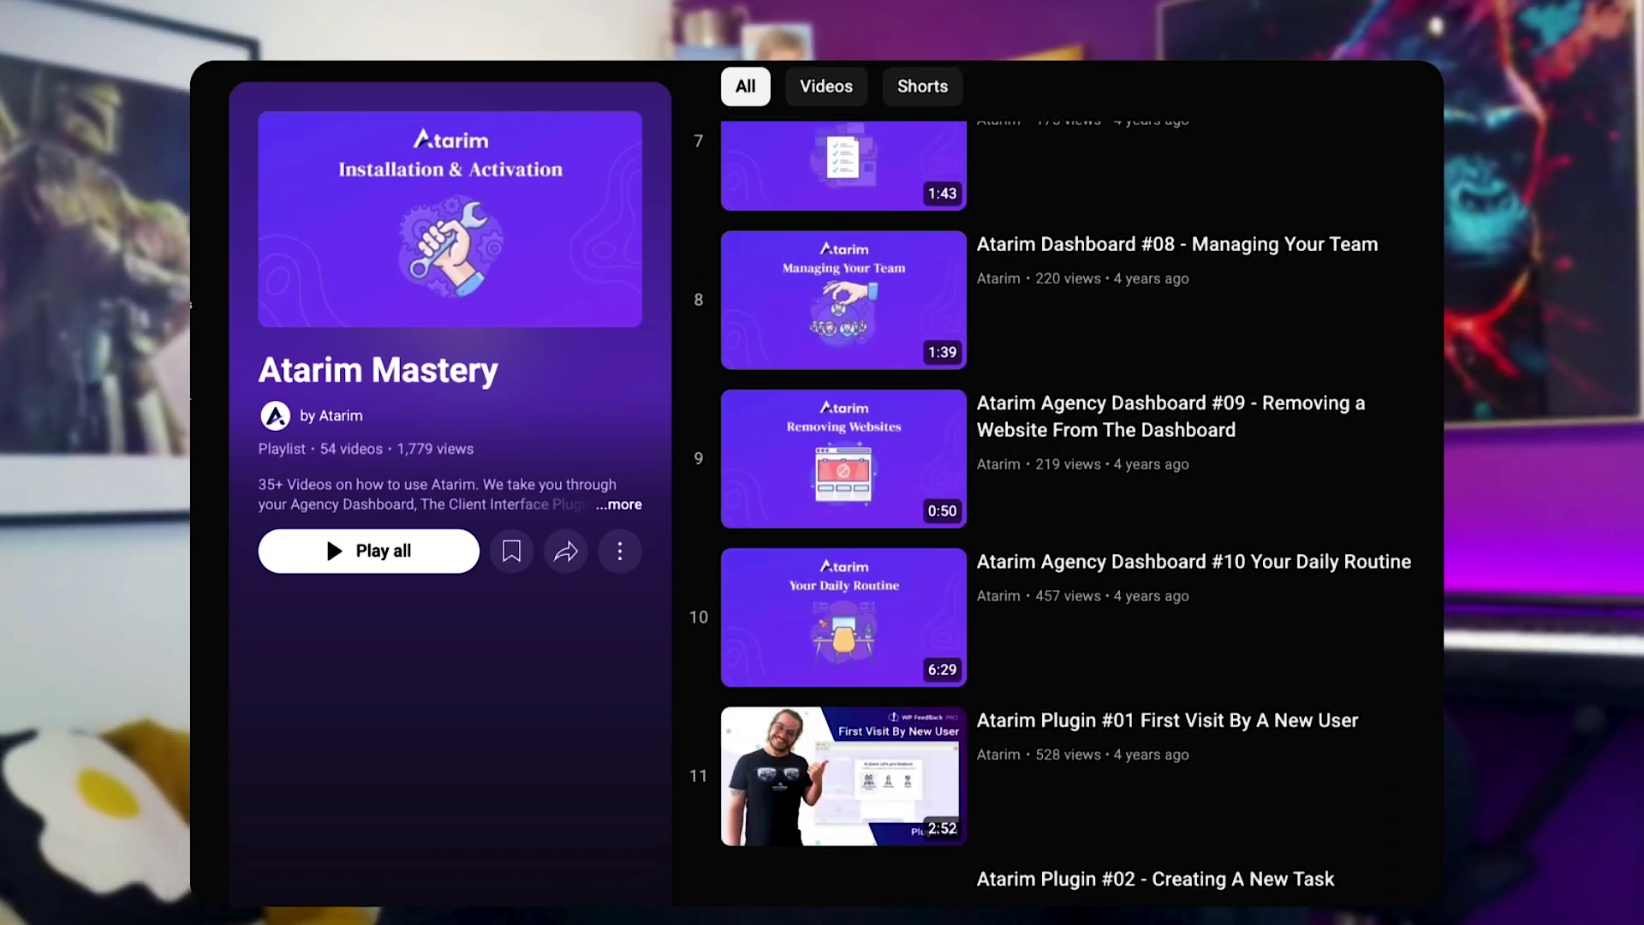